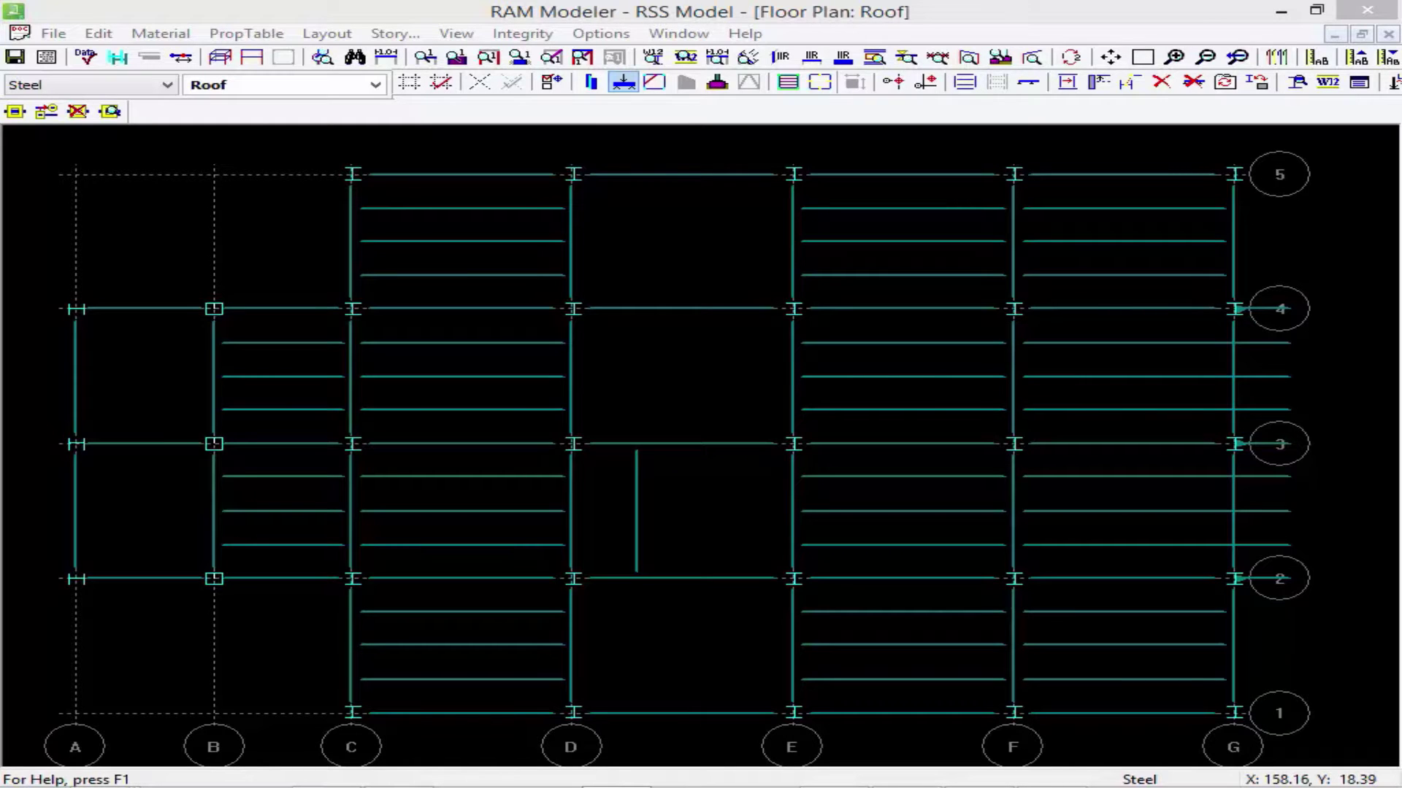
Start adding off-grid steel beams on the Roof layout in Parallel-To-Beam mode with an offset of 0 ft.
left_click(168, 85)
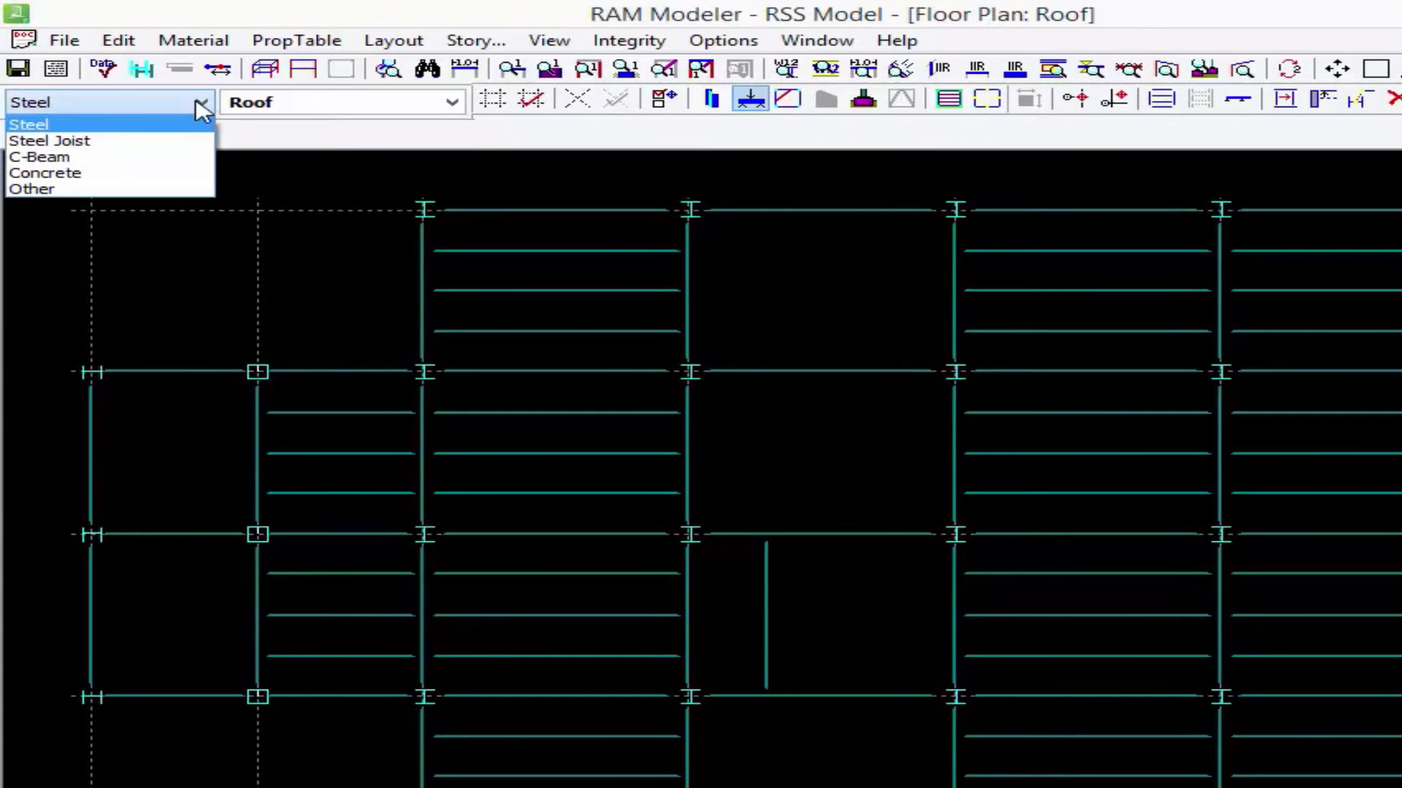
left_click(202, 108)
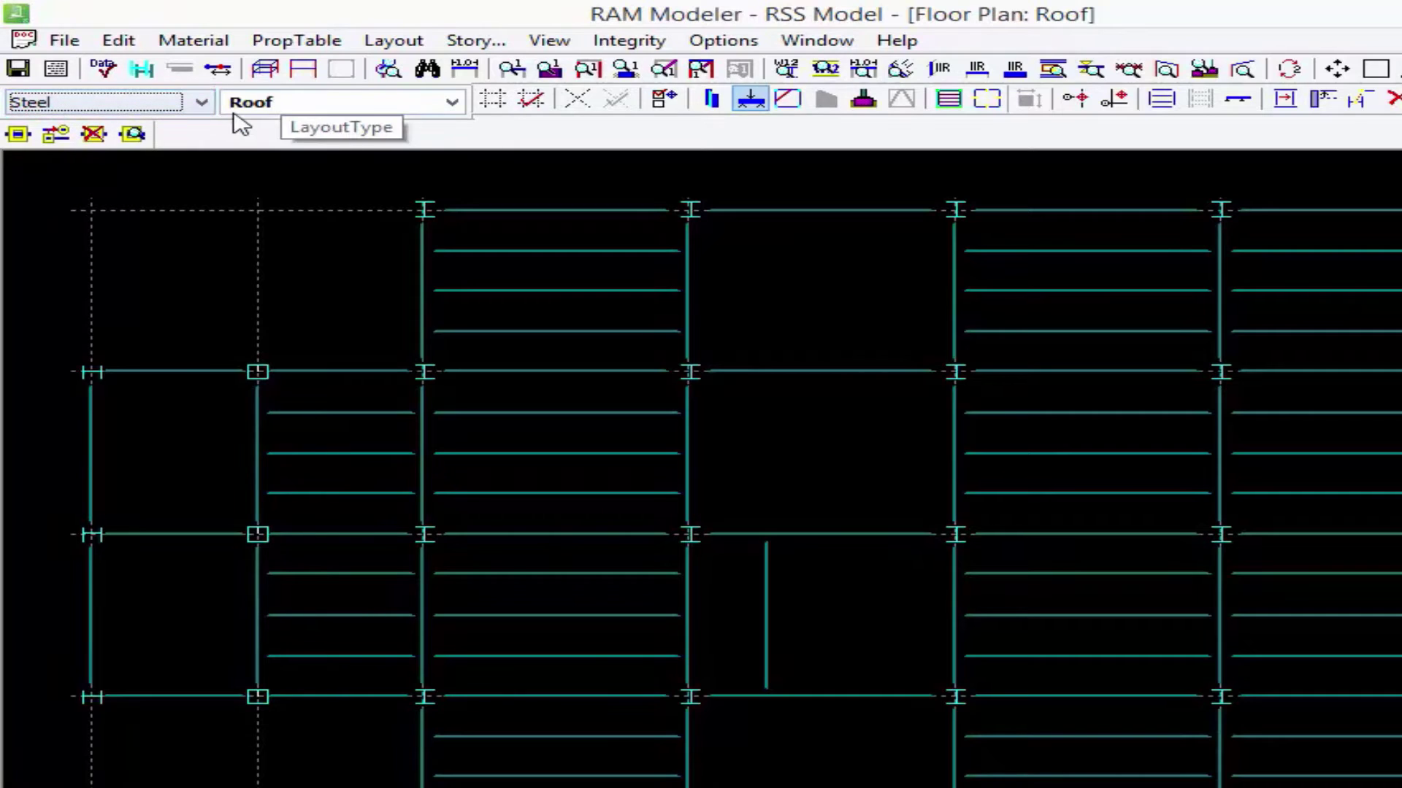
left_click(752, 101)
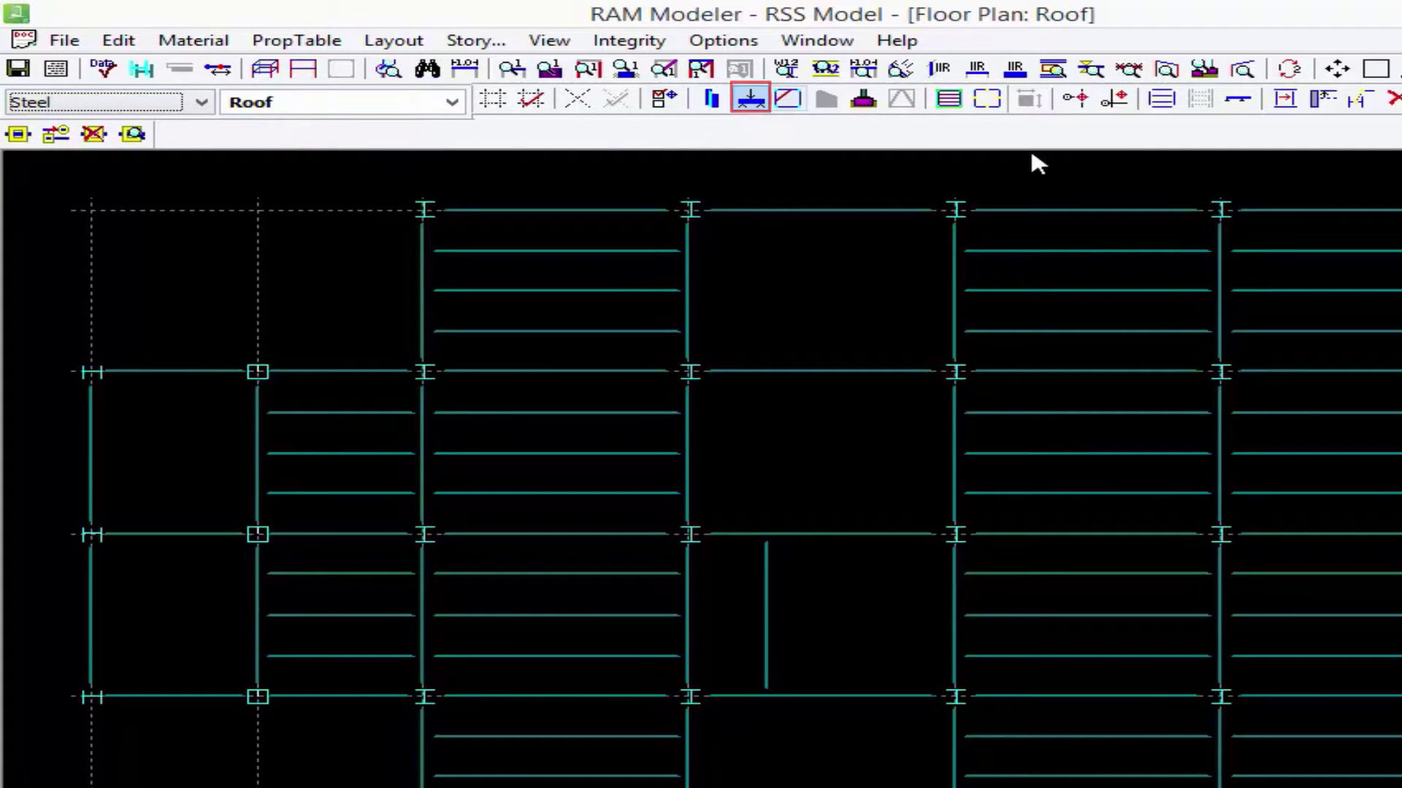
left_click(1115, 100)
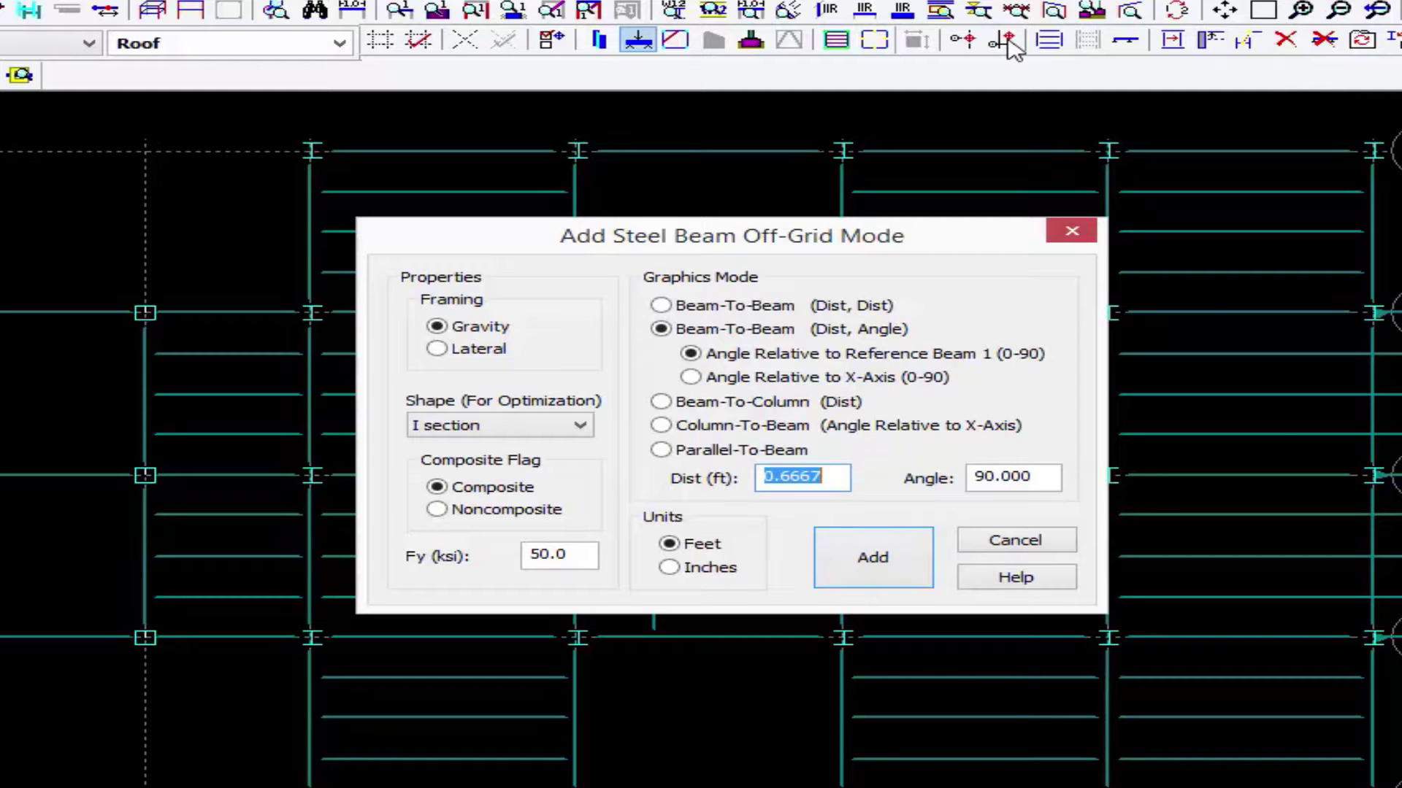
left_click(679, 452)
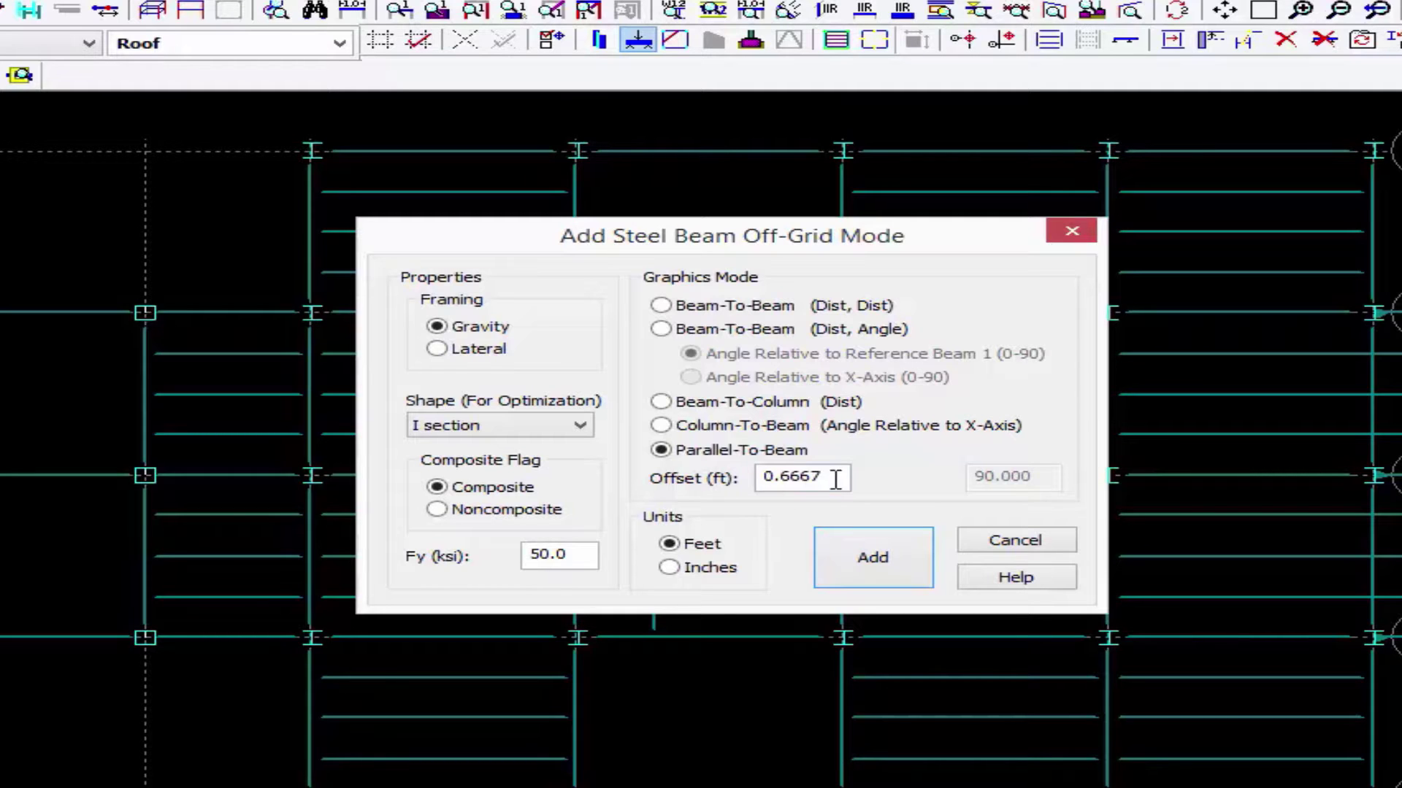
left_click_drag(838, 476, 671, 498)
type("0")
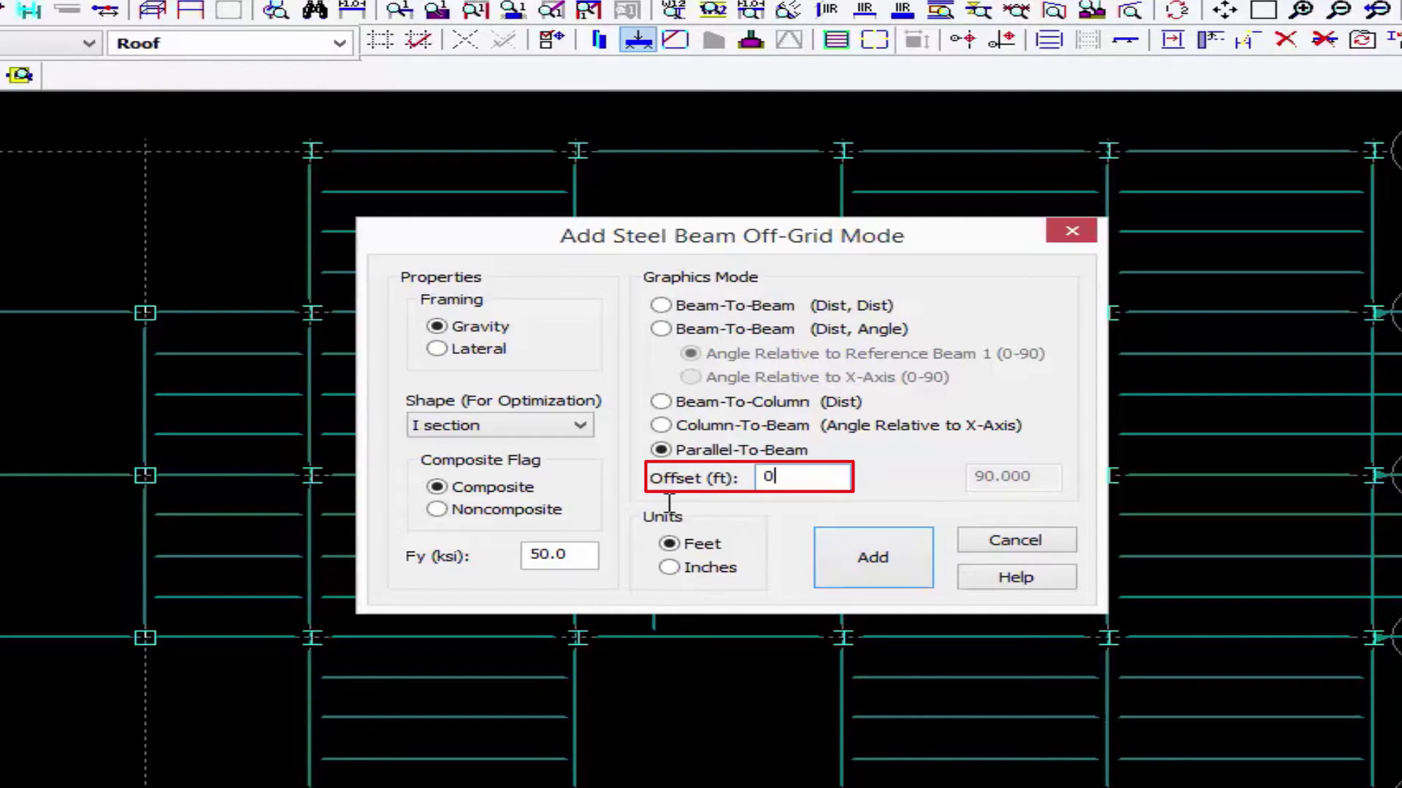
left_click(862, 563)
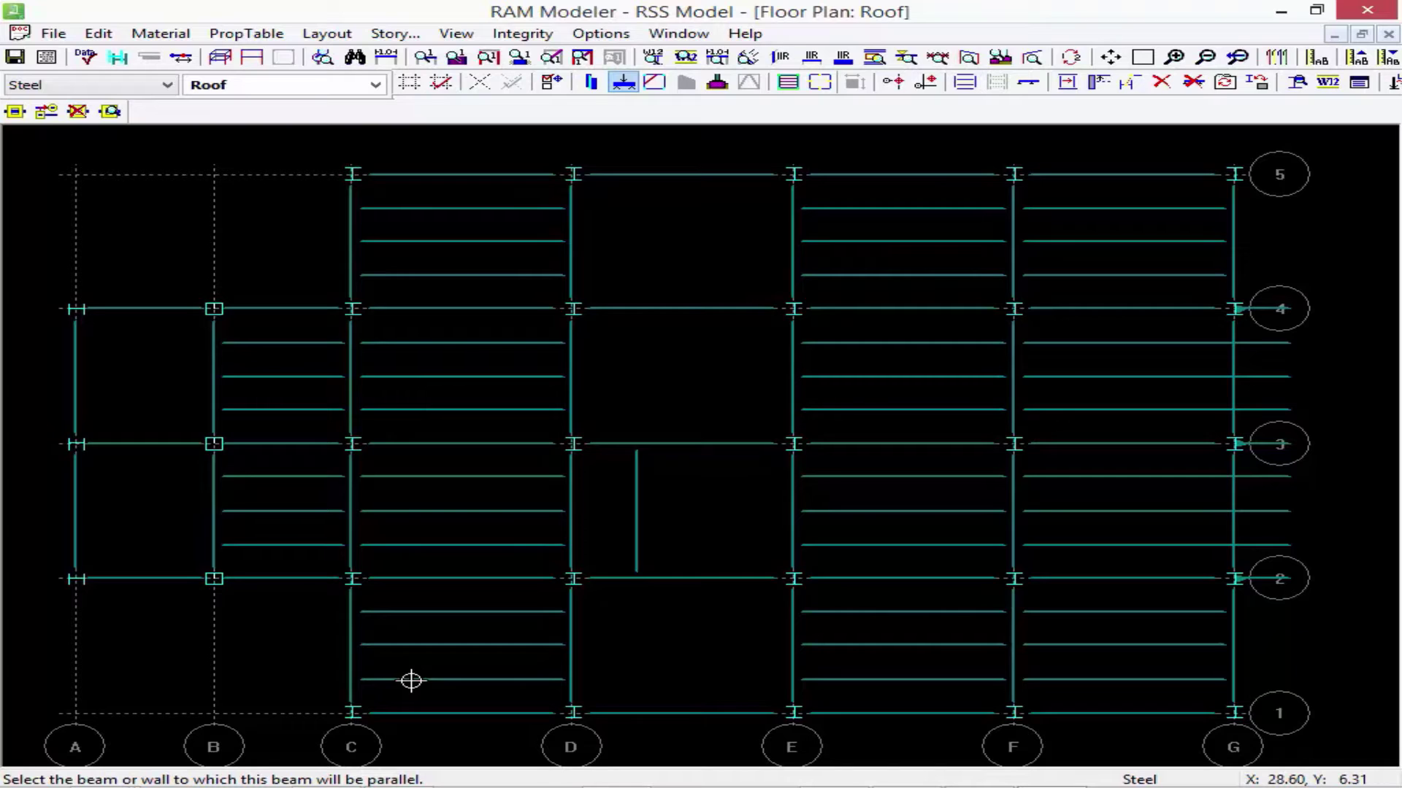
Add a beam in the bay between grids D–E and 1–2, in line with the infill beam nearest grid 1 in bay C–D.
left_click(411, 680)
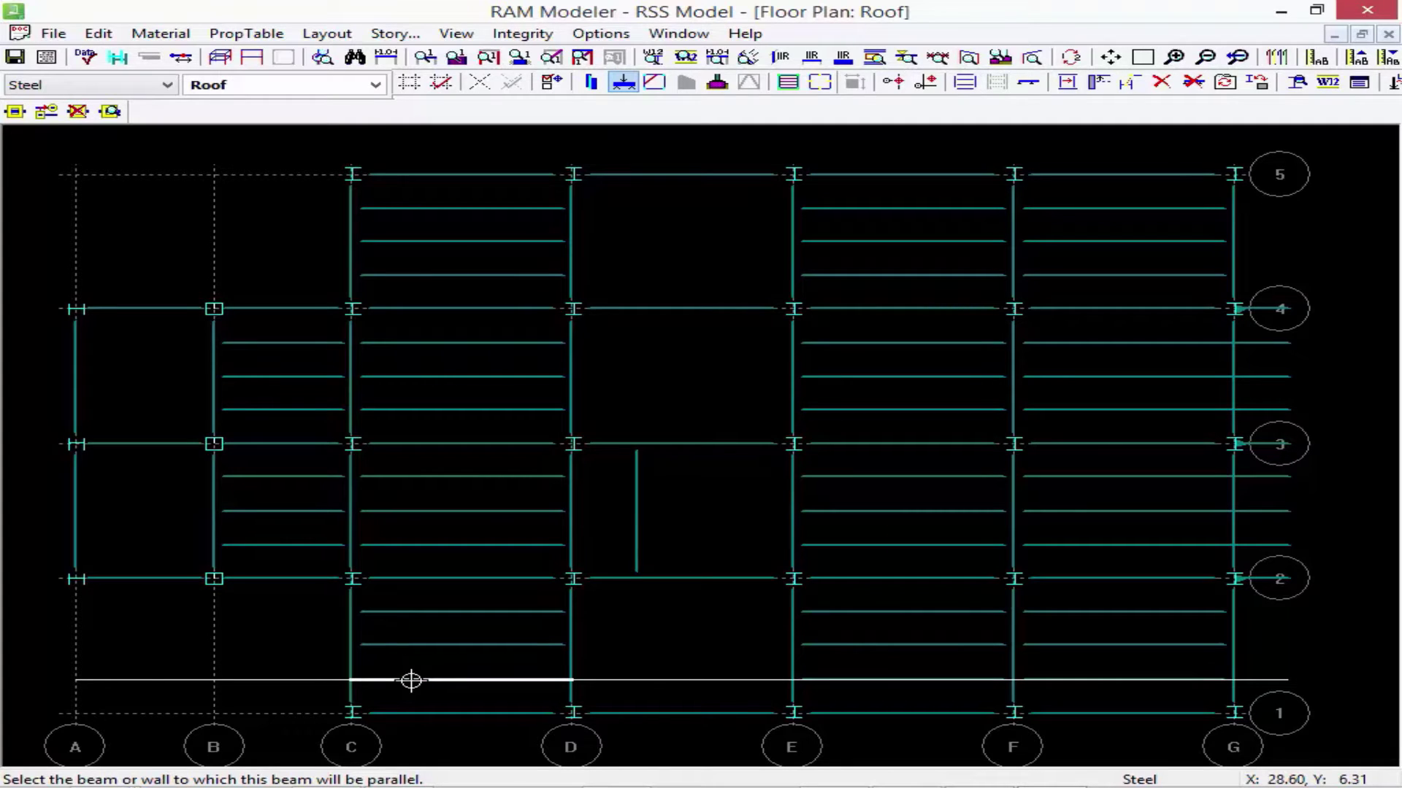
left_click(411, 680)
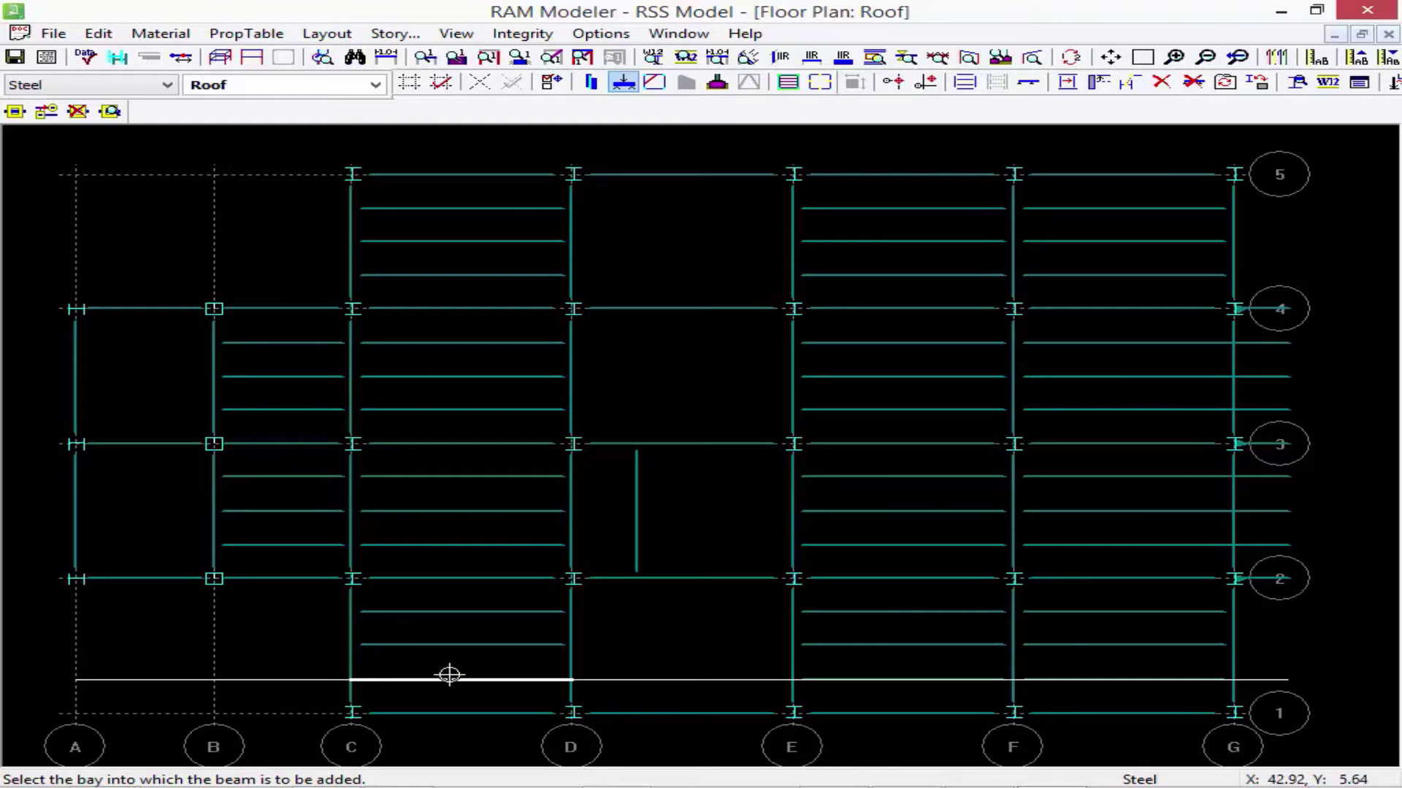
left_click(648, 680)
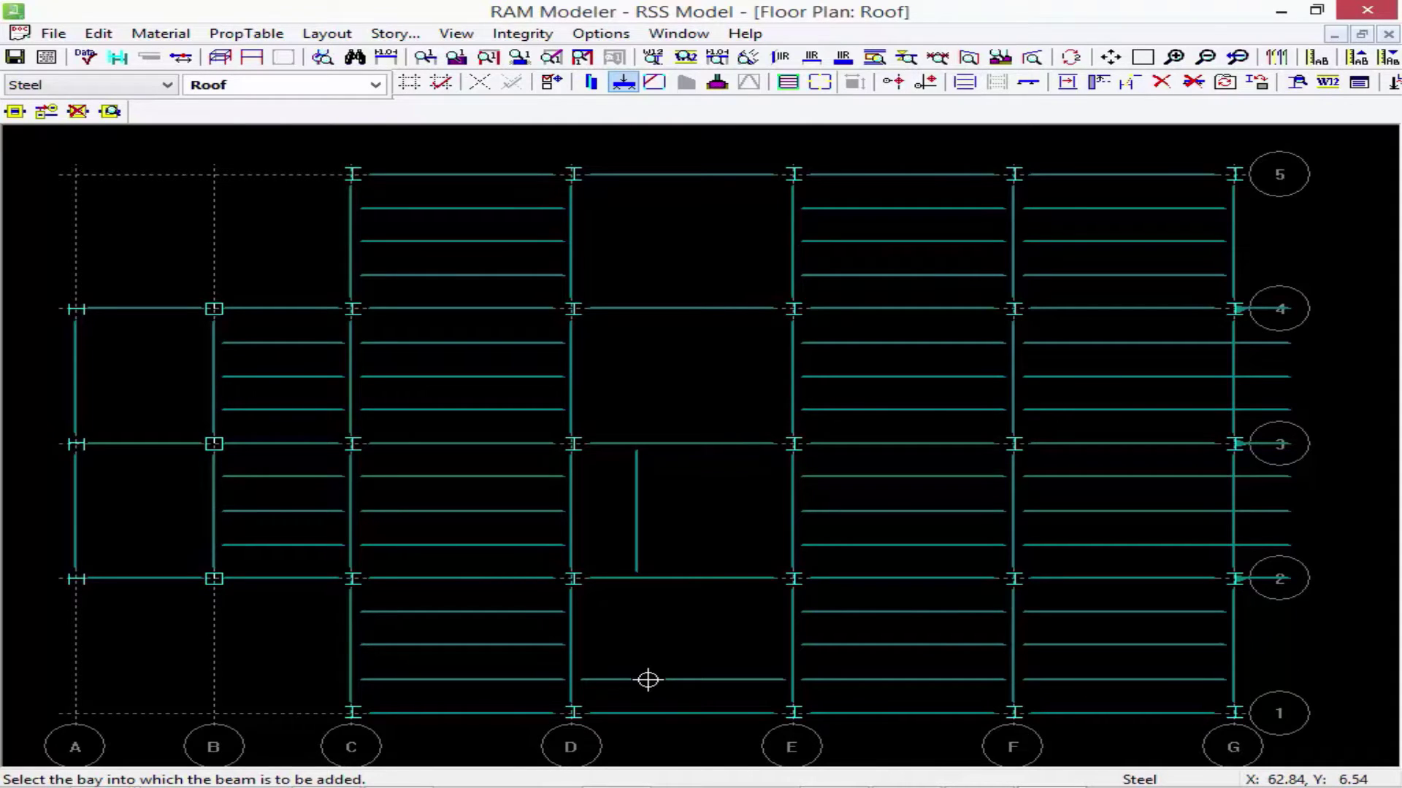
left_click(642, 677)
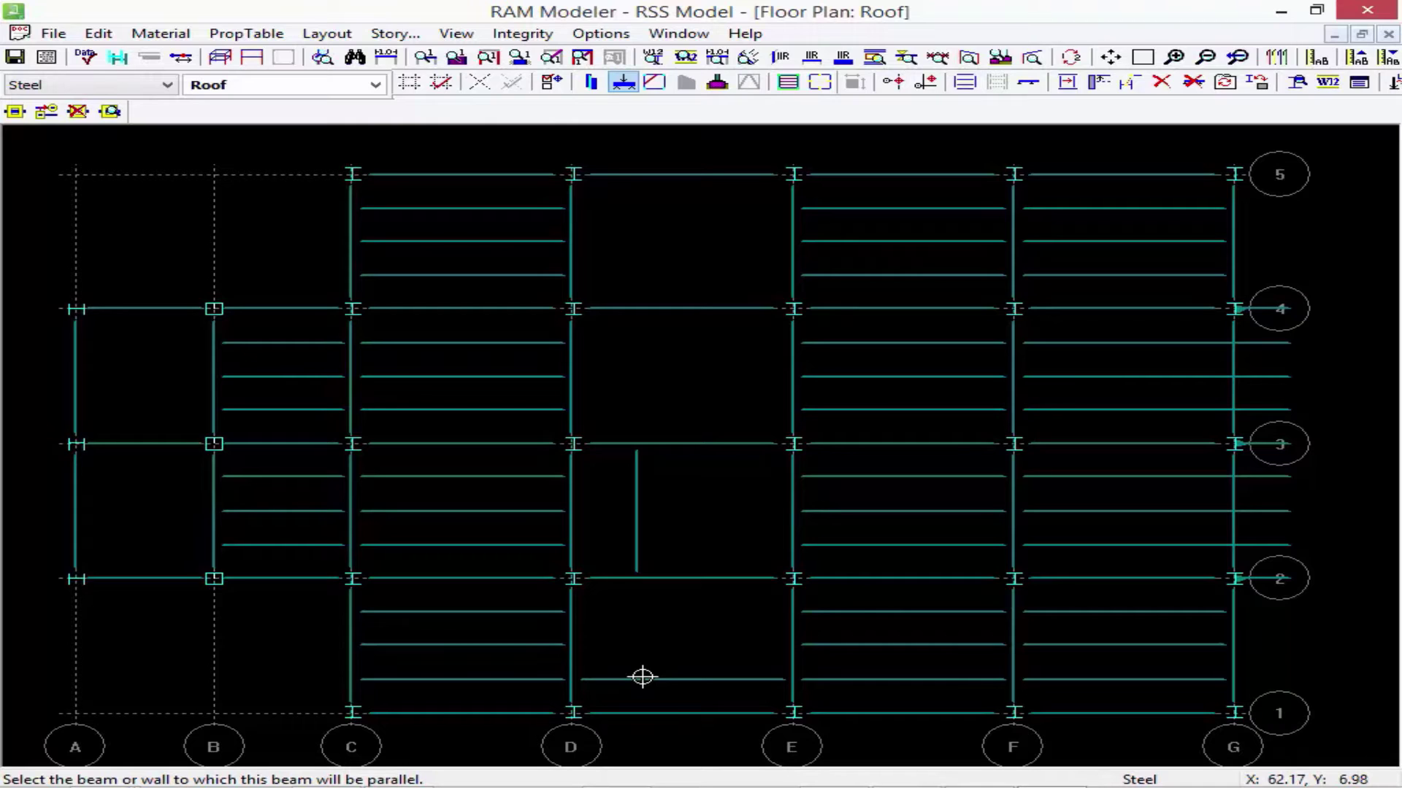
Try to add a beam in line with the same C–D infill beam in the open area between grids B–C and 1–2.
left_click(511, 679)
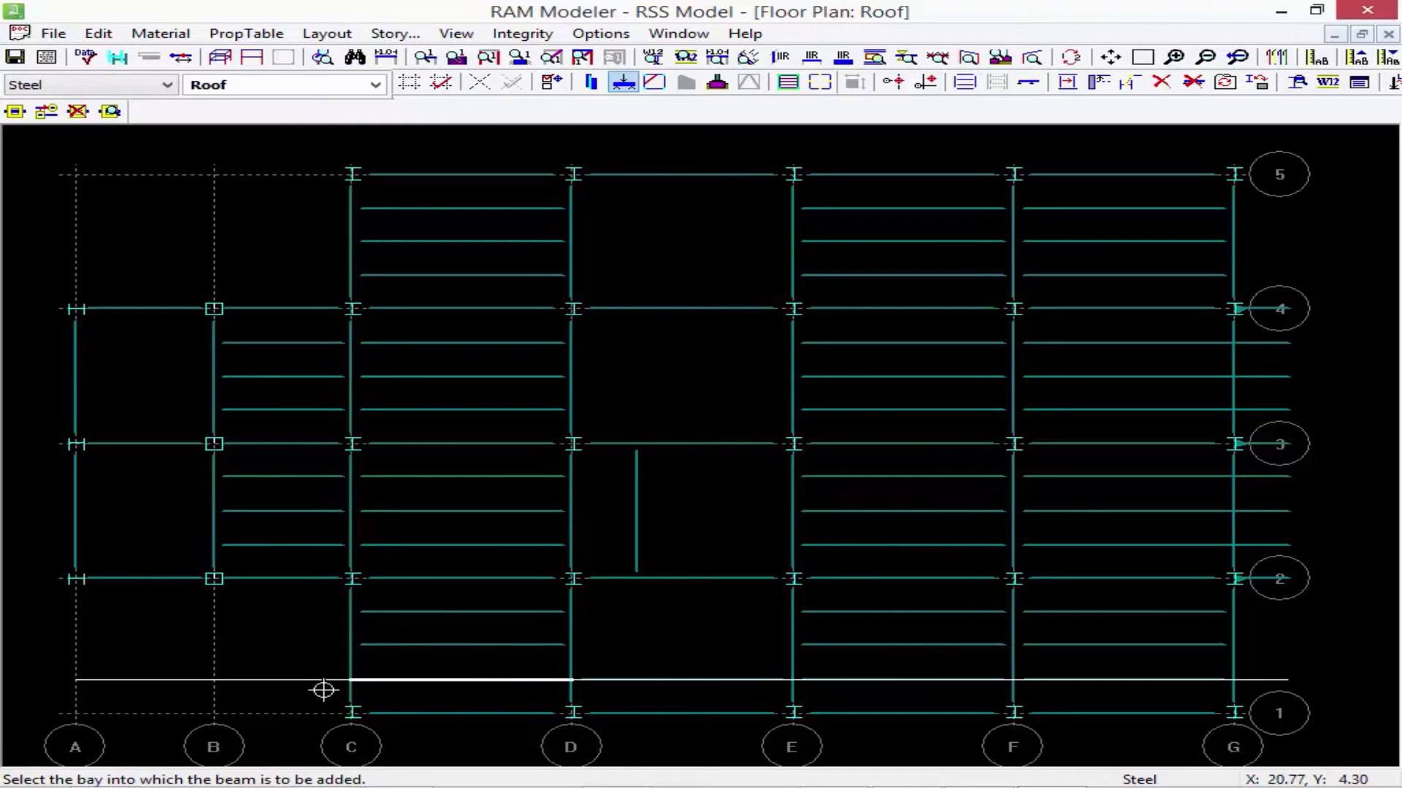
left_click(269, 680)
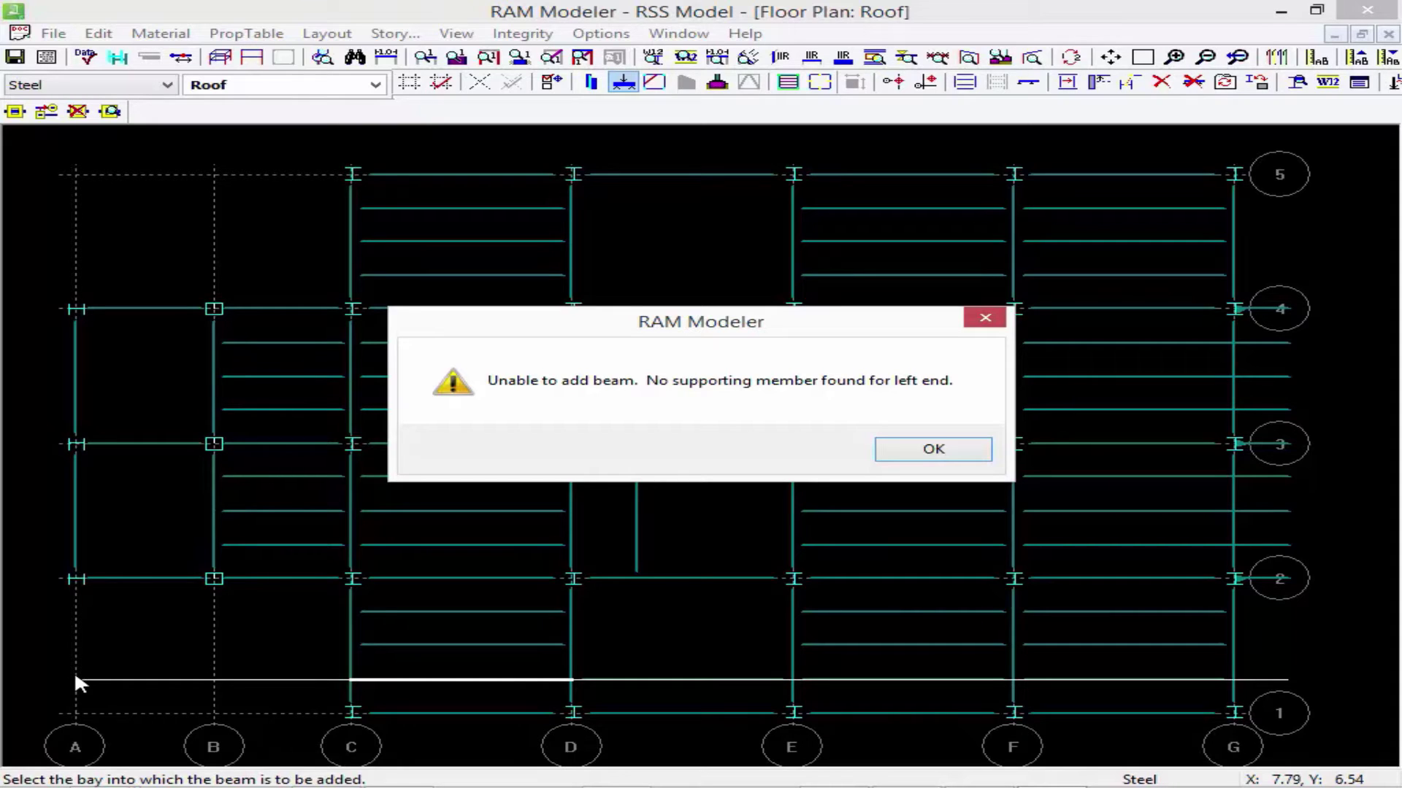
left_click(913, 454)
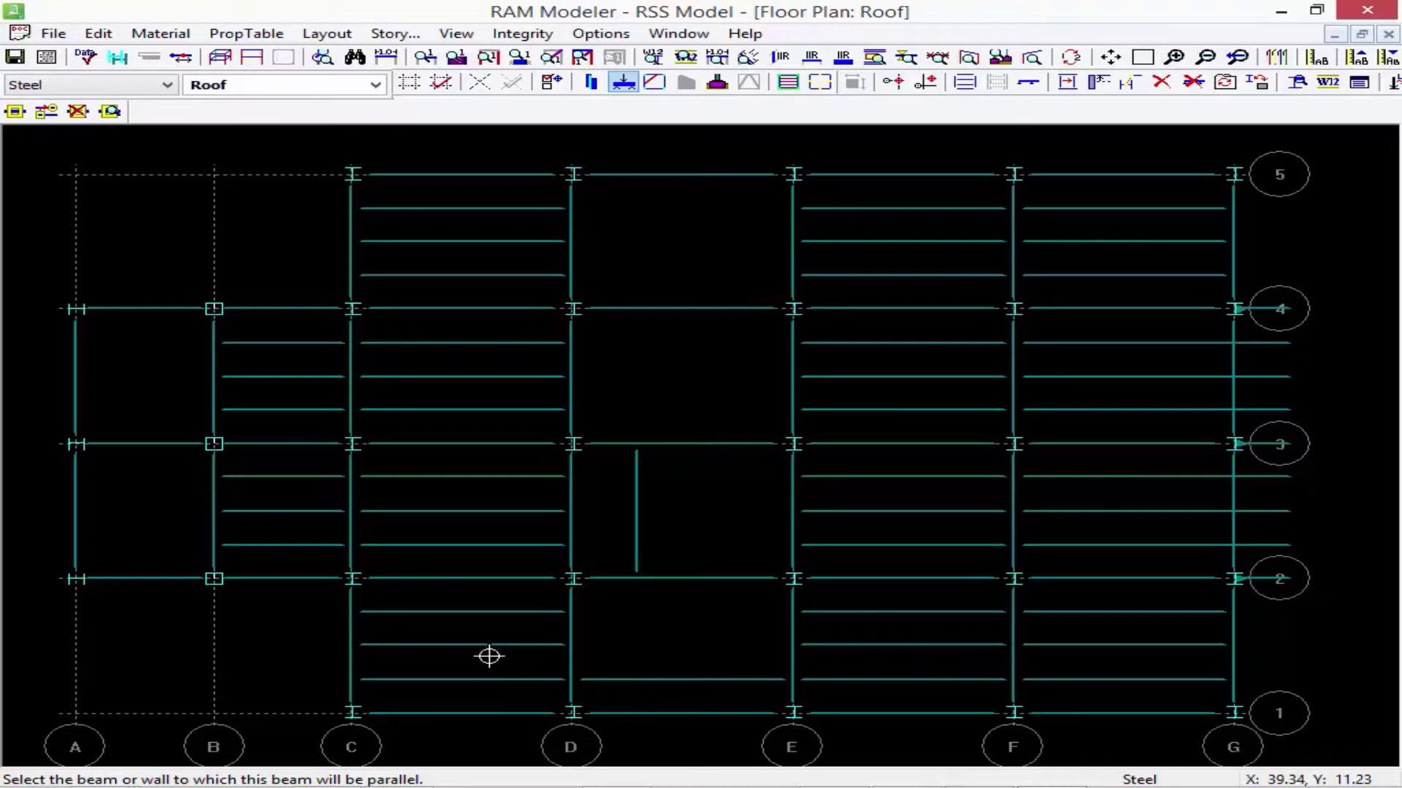
Add two more beams in bay D–E, 1–2, in line with the infill beam nearest grid 2 and the middle one in bay F–G.
left_click(1119, 612)
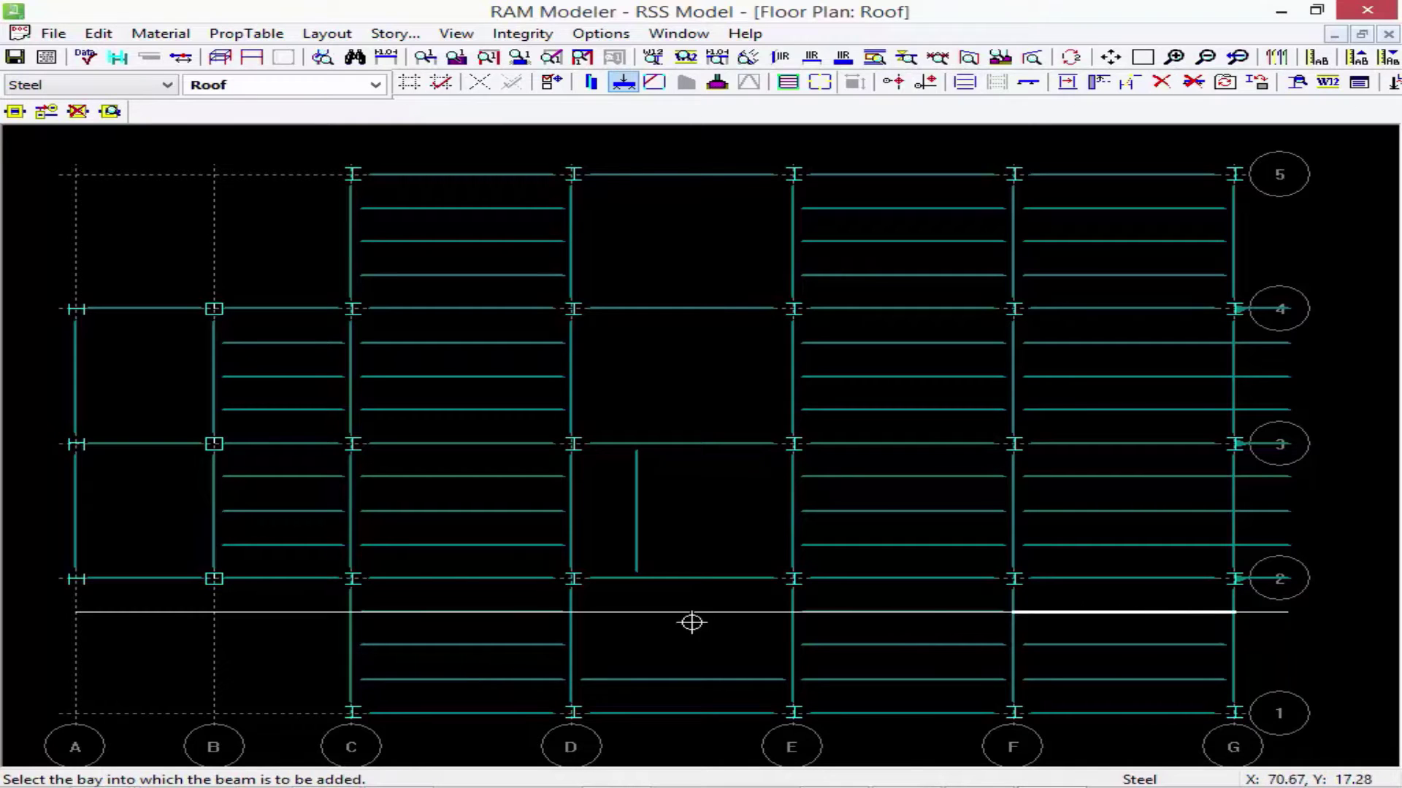
left_click(693, 622)
left_click(1080, 646)
left_click(742, 671)
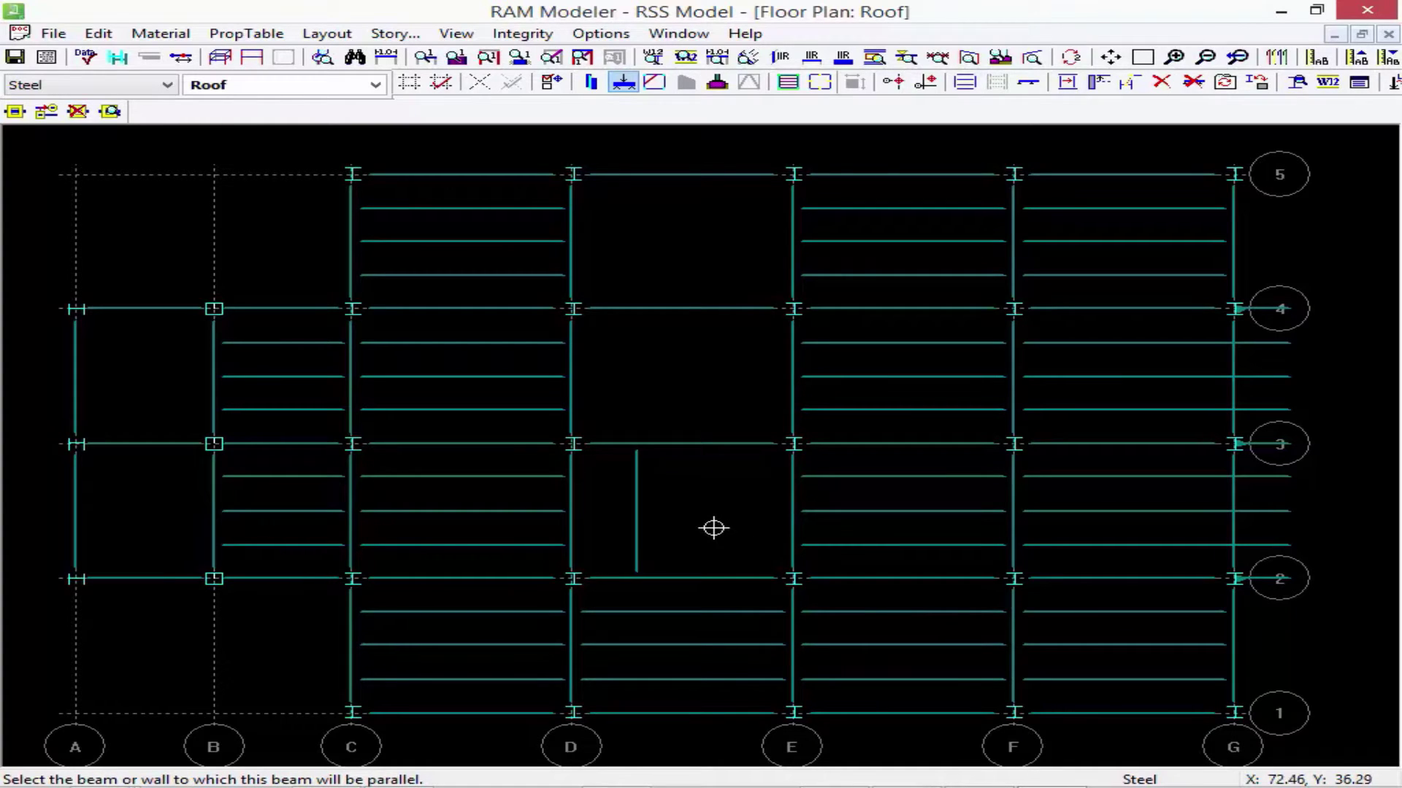
Add beams parallel to the vertical beam in bay D–E at a 4 ft offset toward grid D, in bays 2–3 and 3–4.
right_click(714, 528)
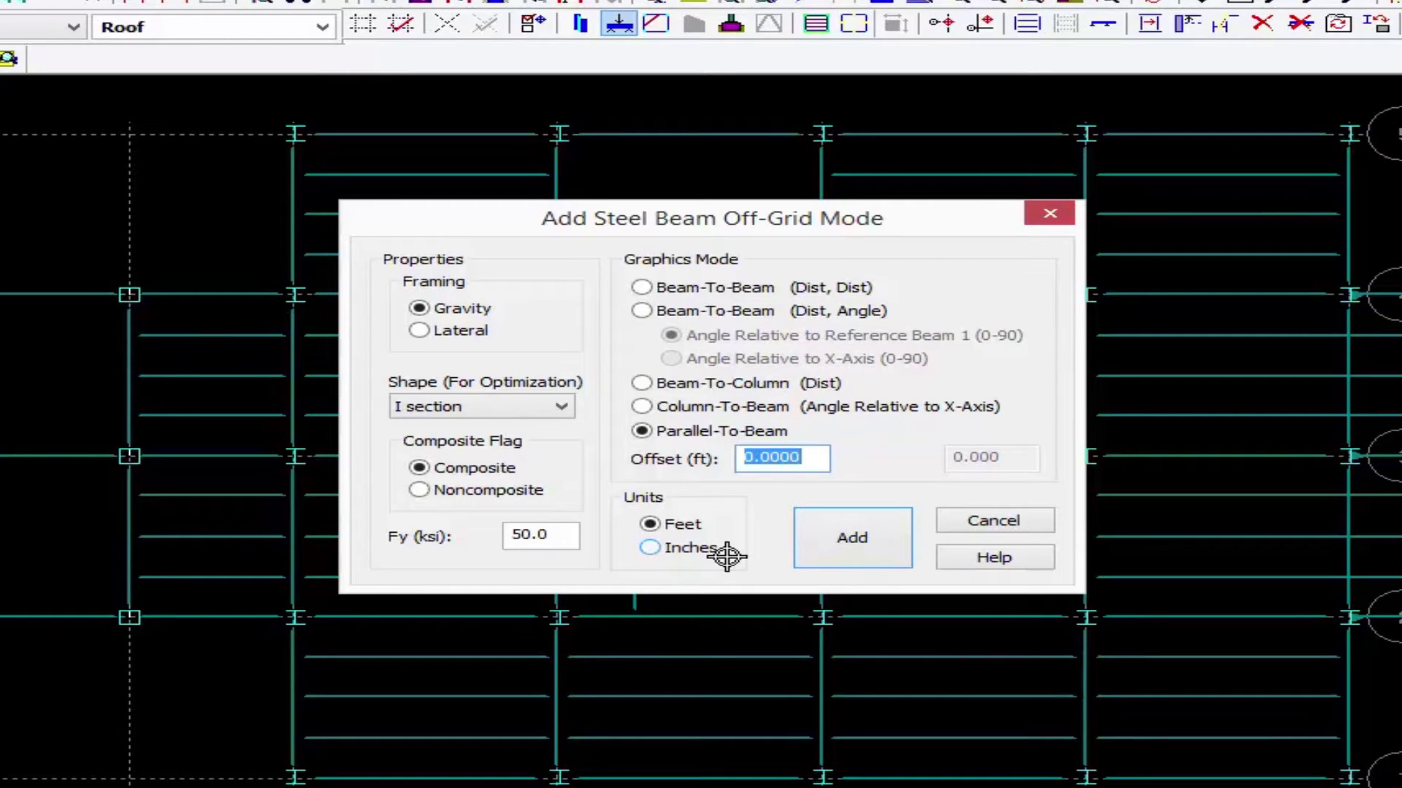
type("4")
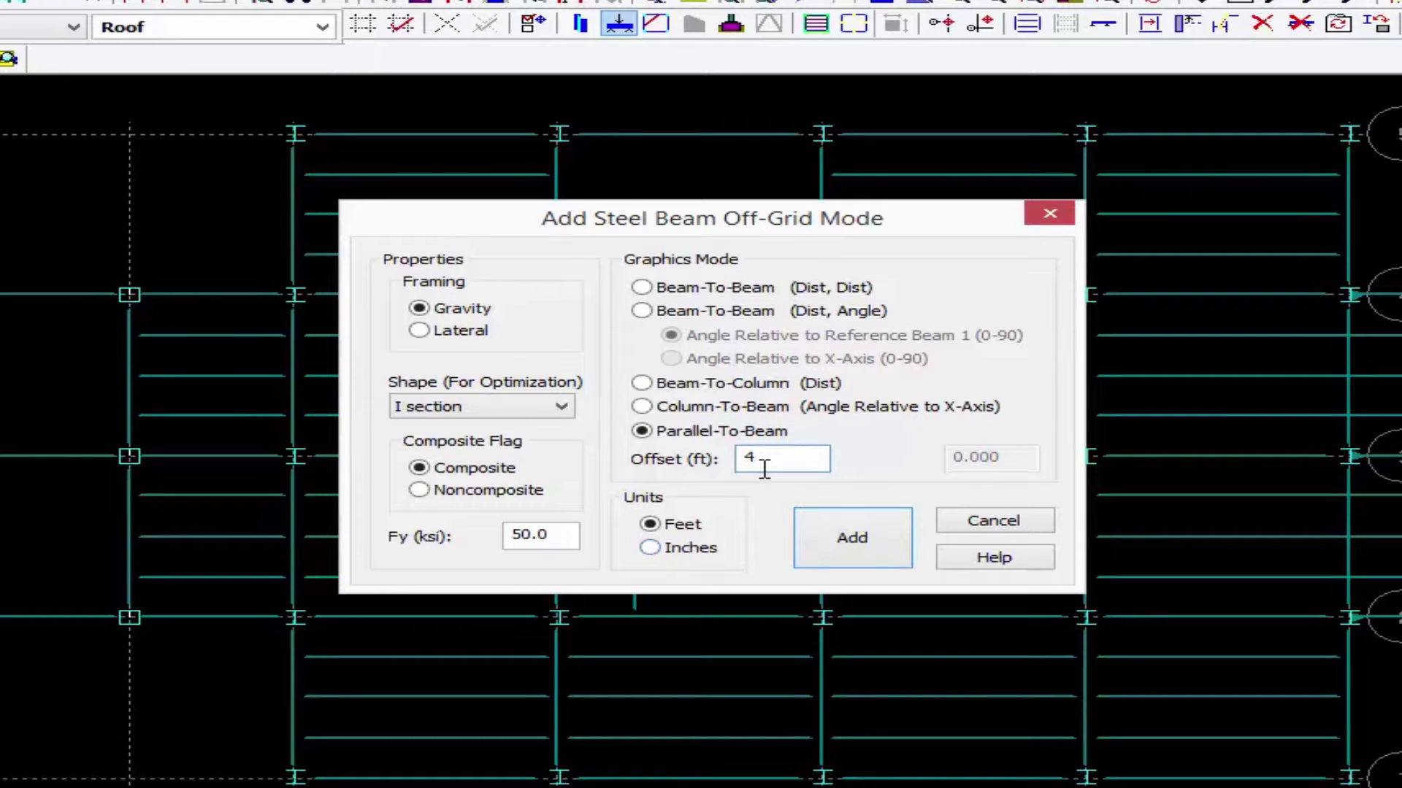
left_click(820, 538)
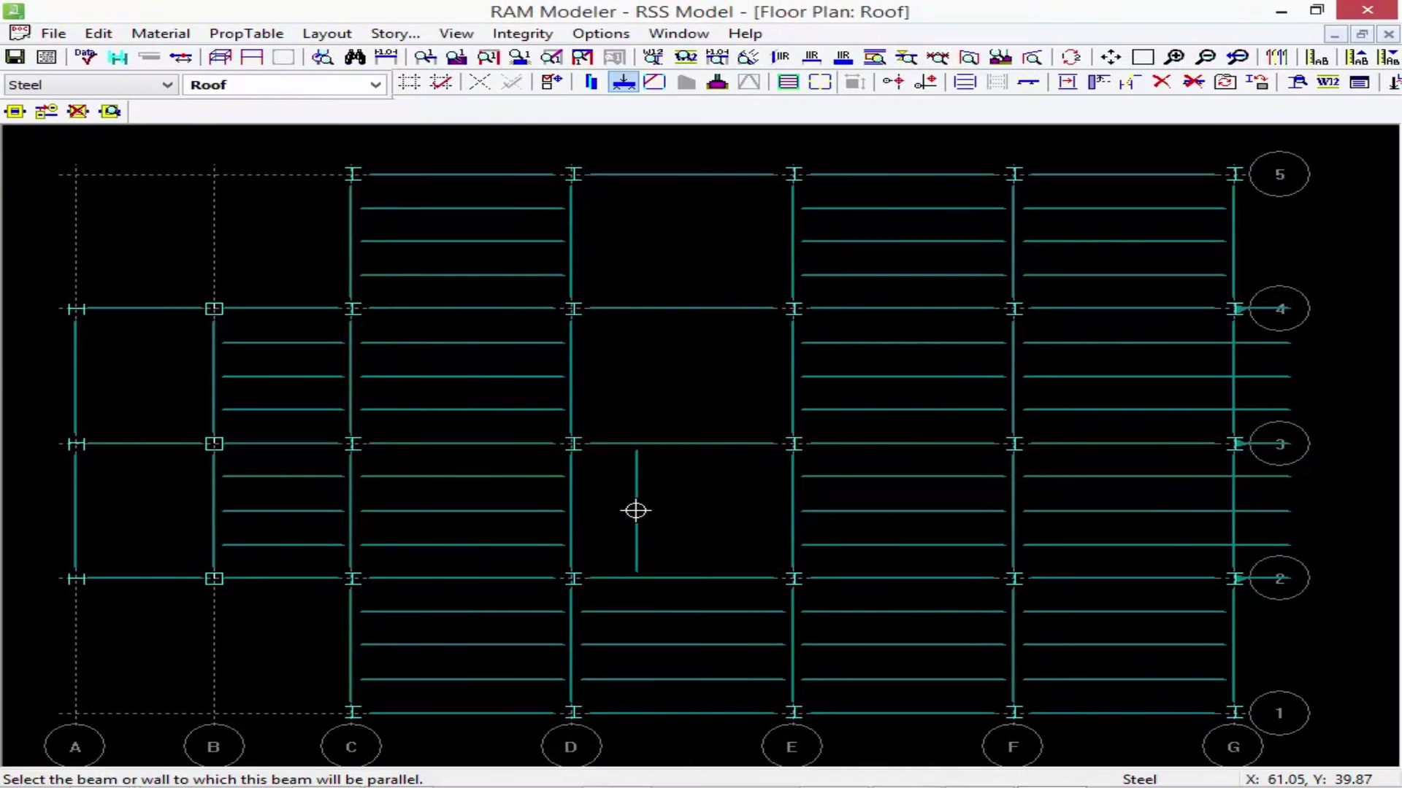
left_click(636, 510)
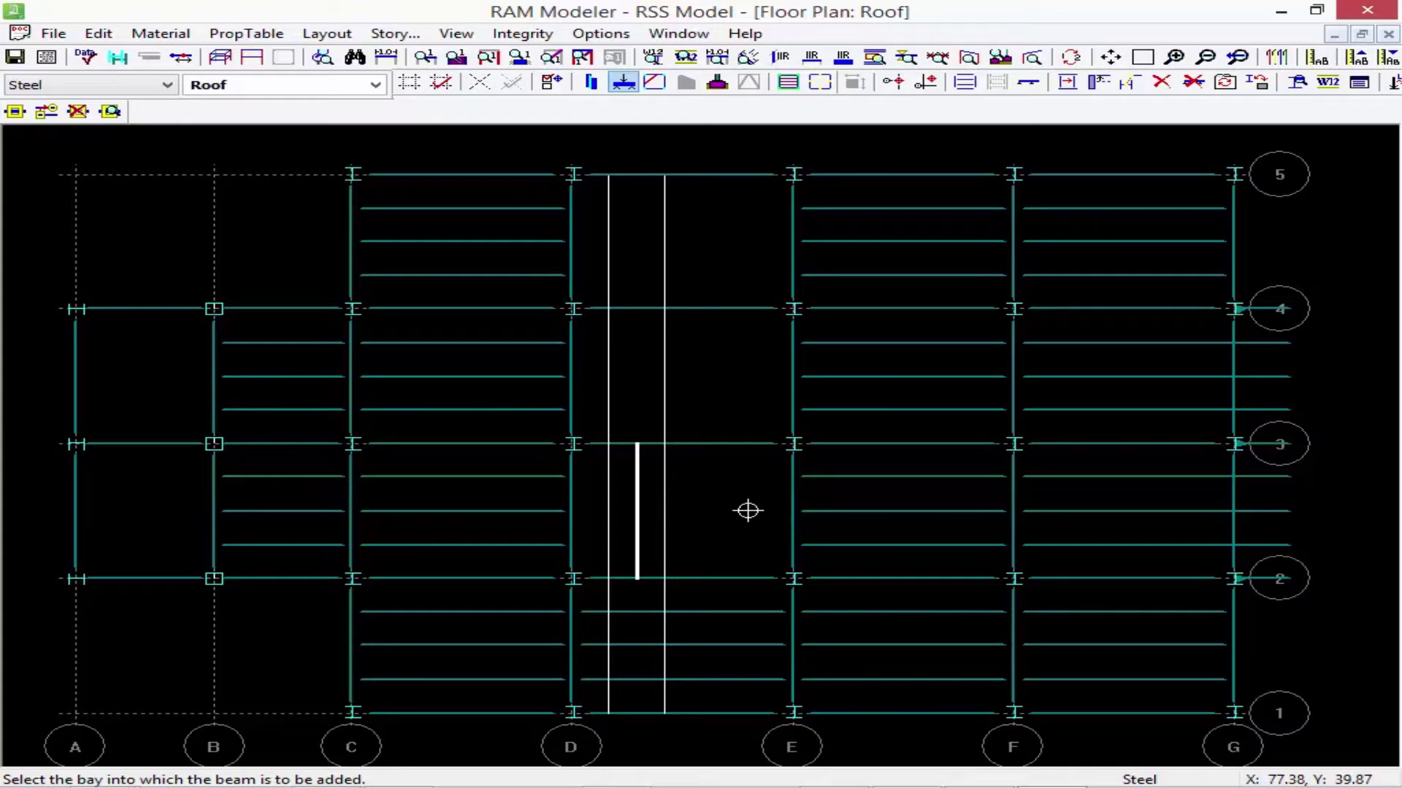
left_click(607, 511)
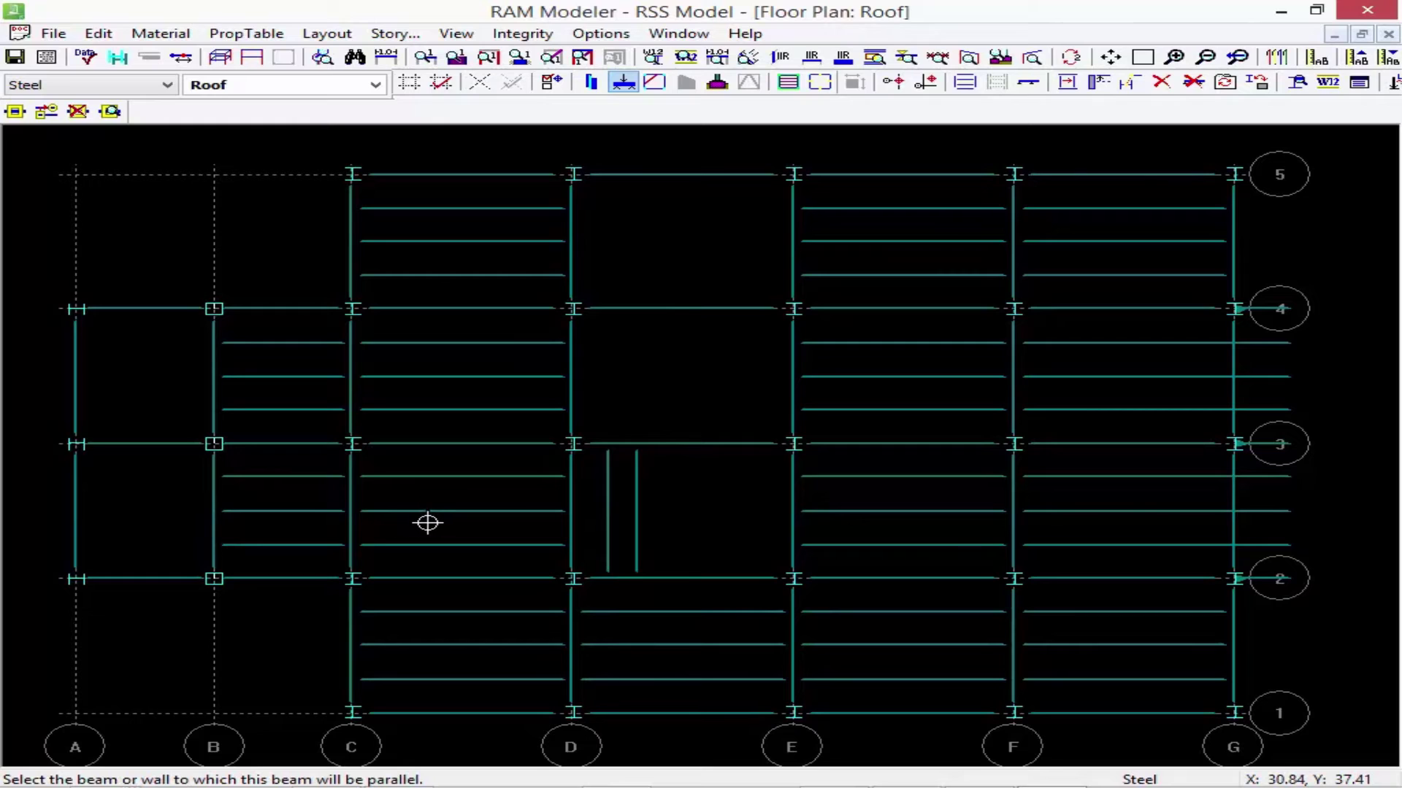
left_click(636, 485)
left_click(610, 382)
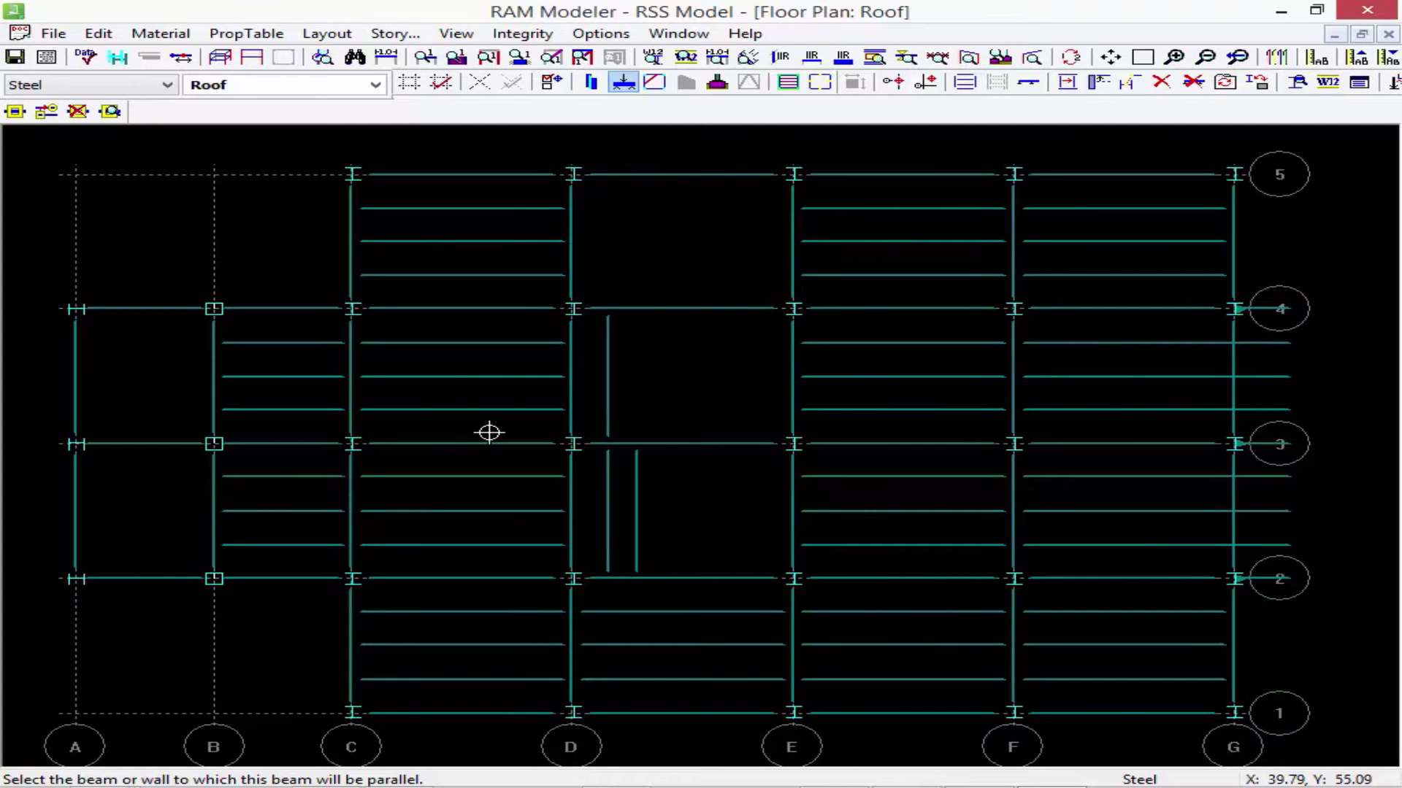
Add a skewed Beam-To-Beam (Dist, Dist) beam between the grid A and B beams in bay 2–3, 4 ft and 10 ft from grid 3.
right_click(489, 432)
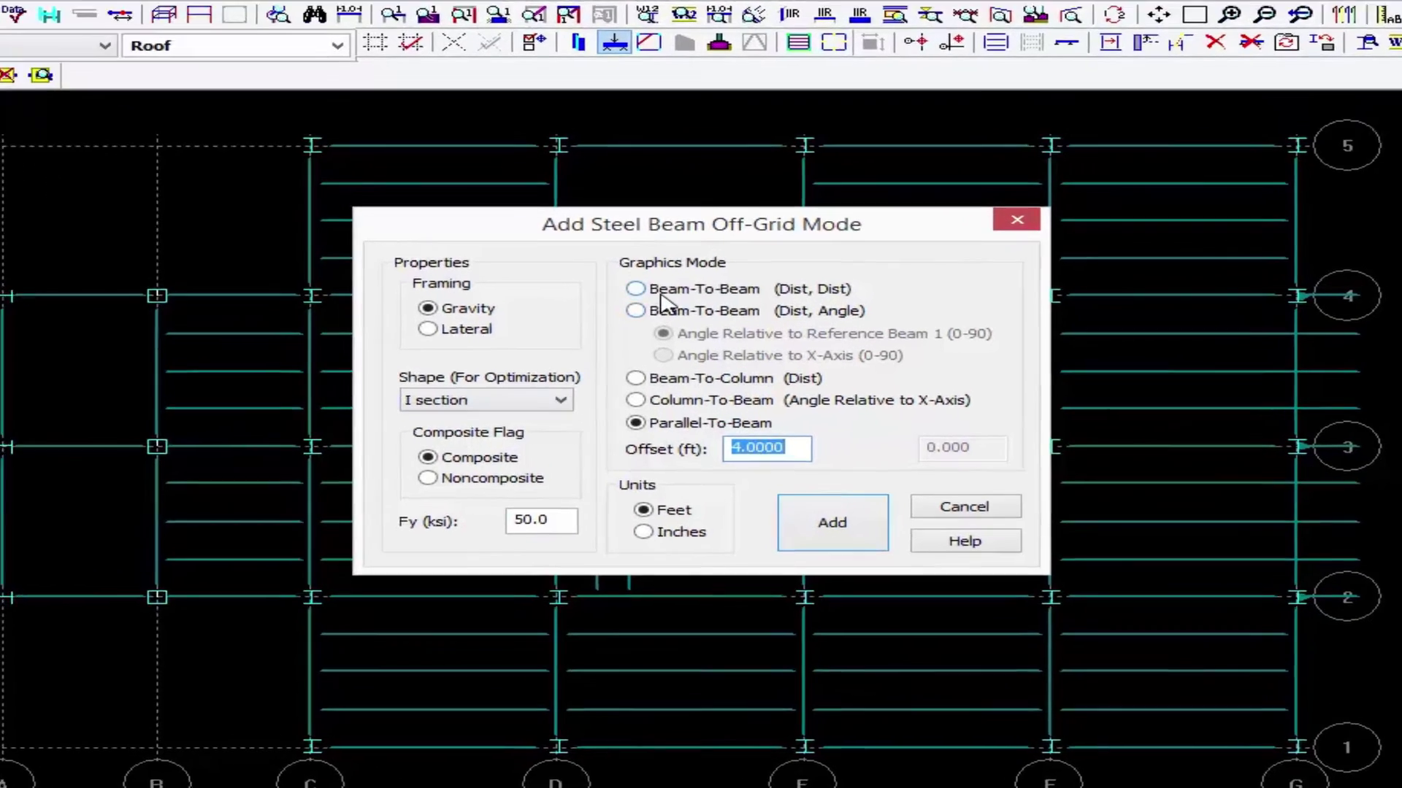
left_click(665, 305)
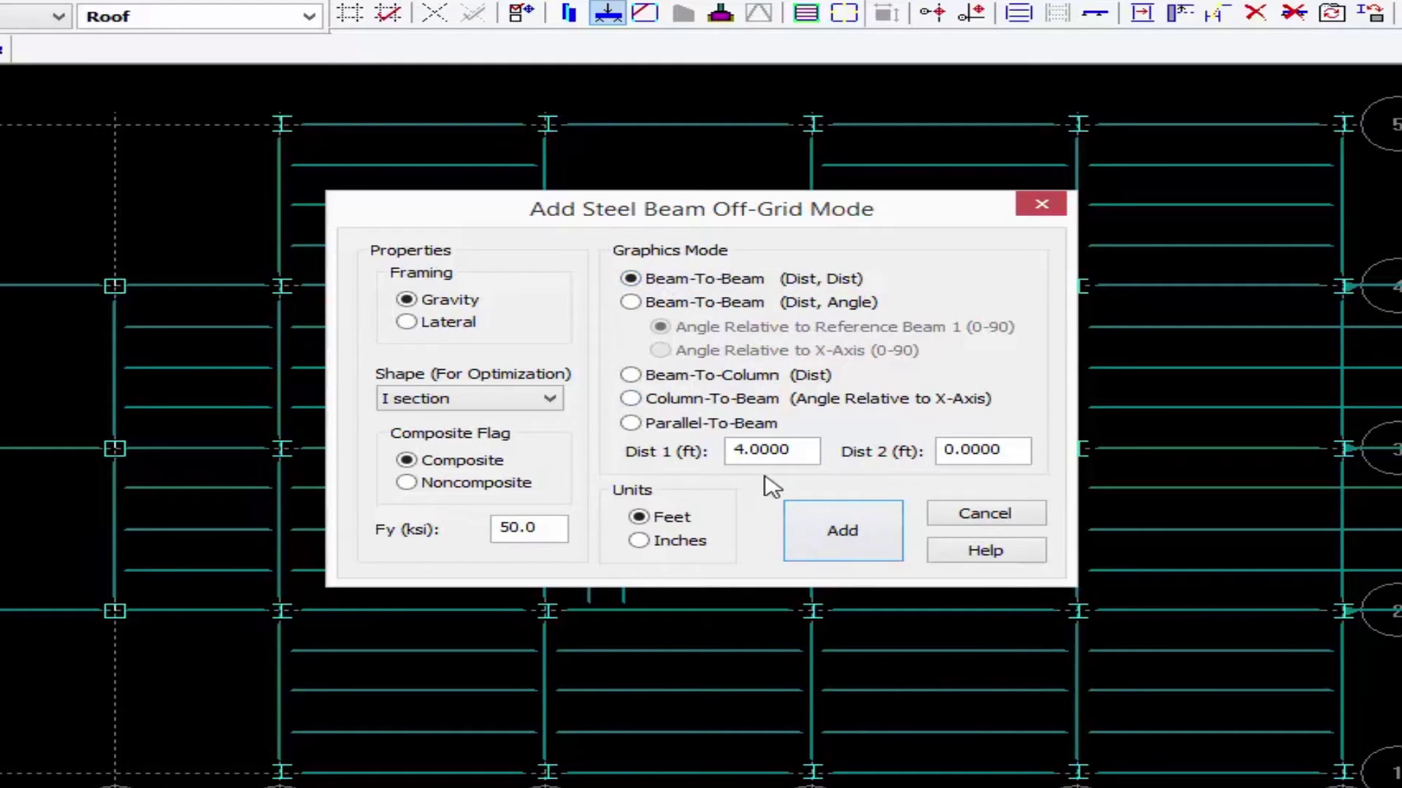
left_click_drag(801, 452, 697, 451)
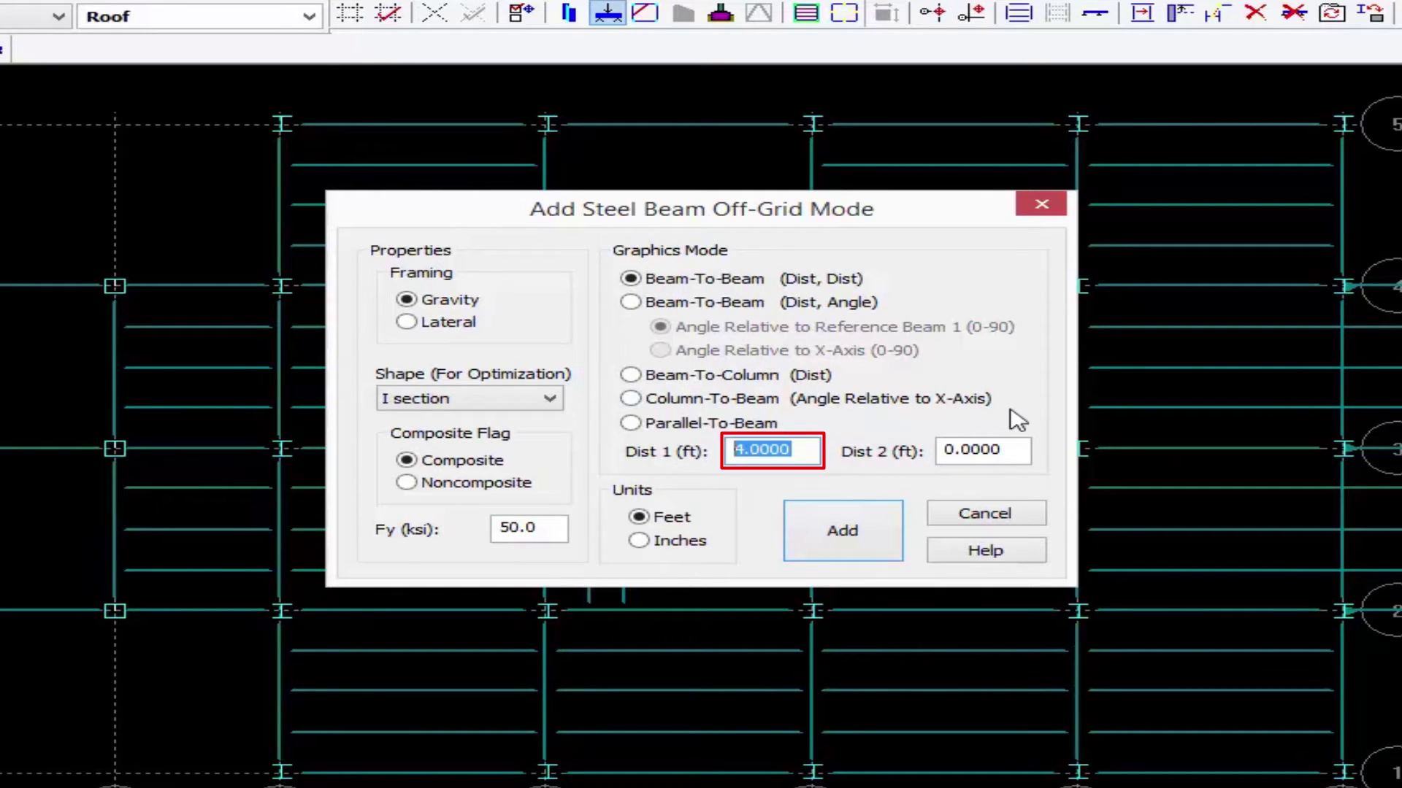
double_click(991, 449)
type("10")
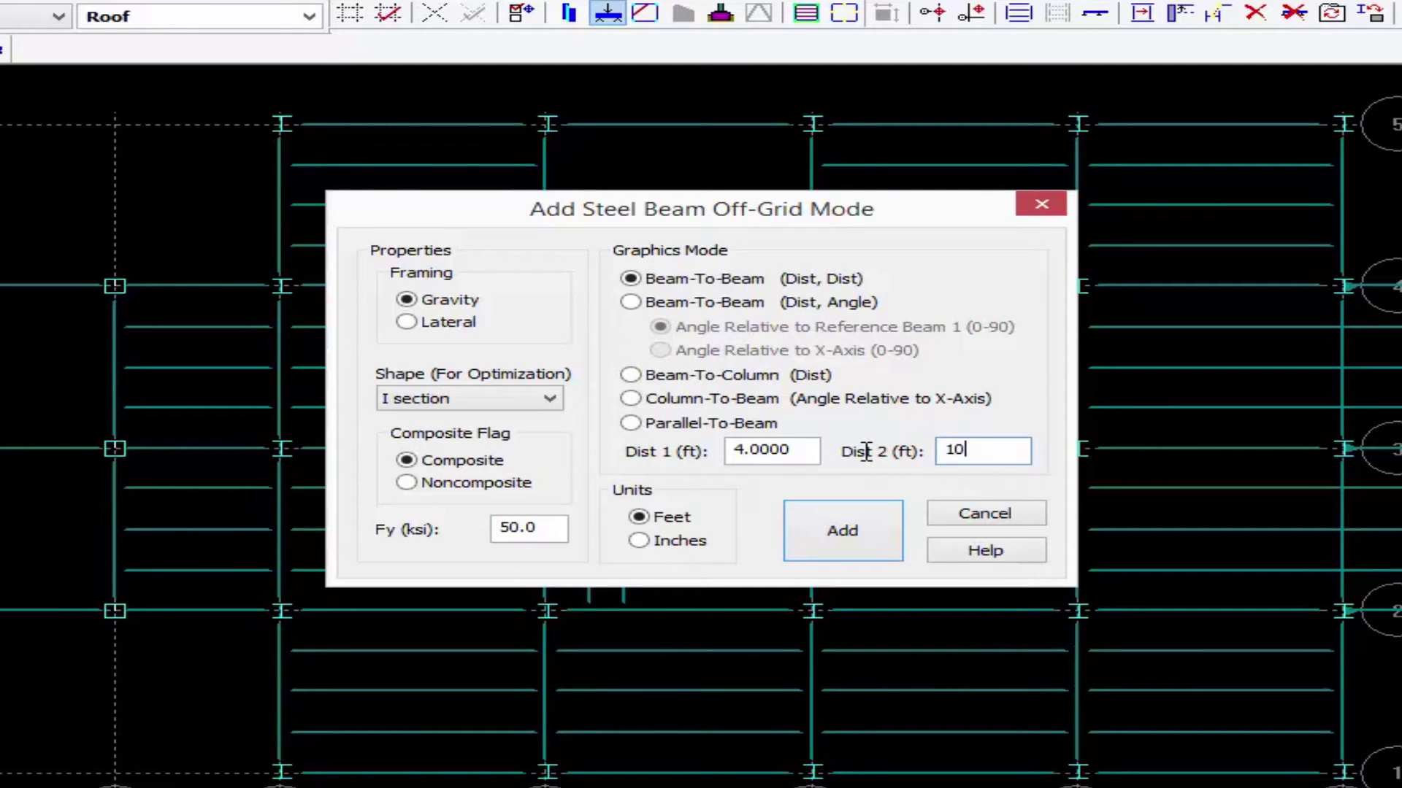
left_click(823, 546)
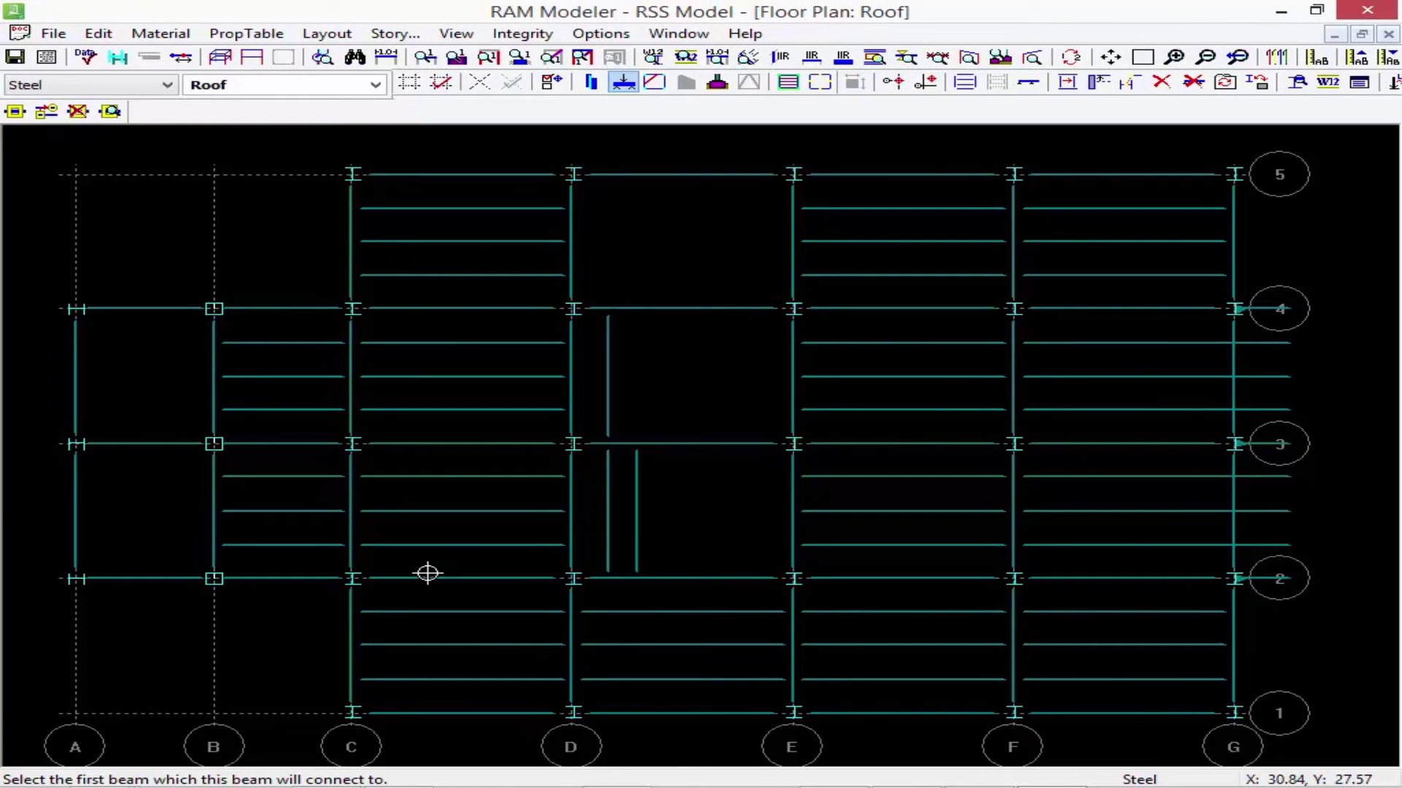
left_click(69, 505)
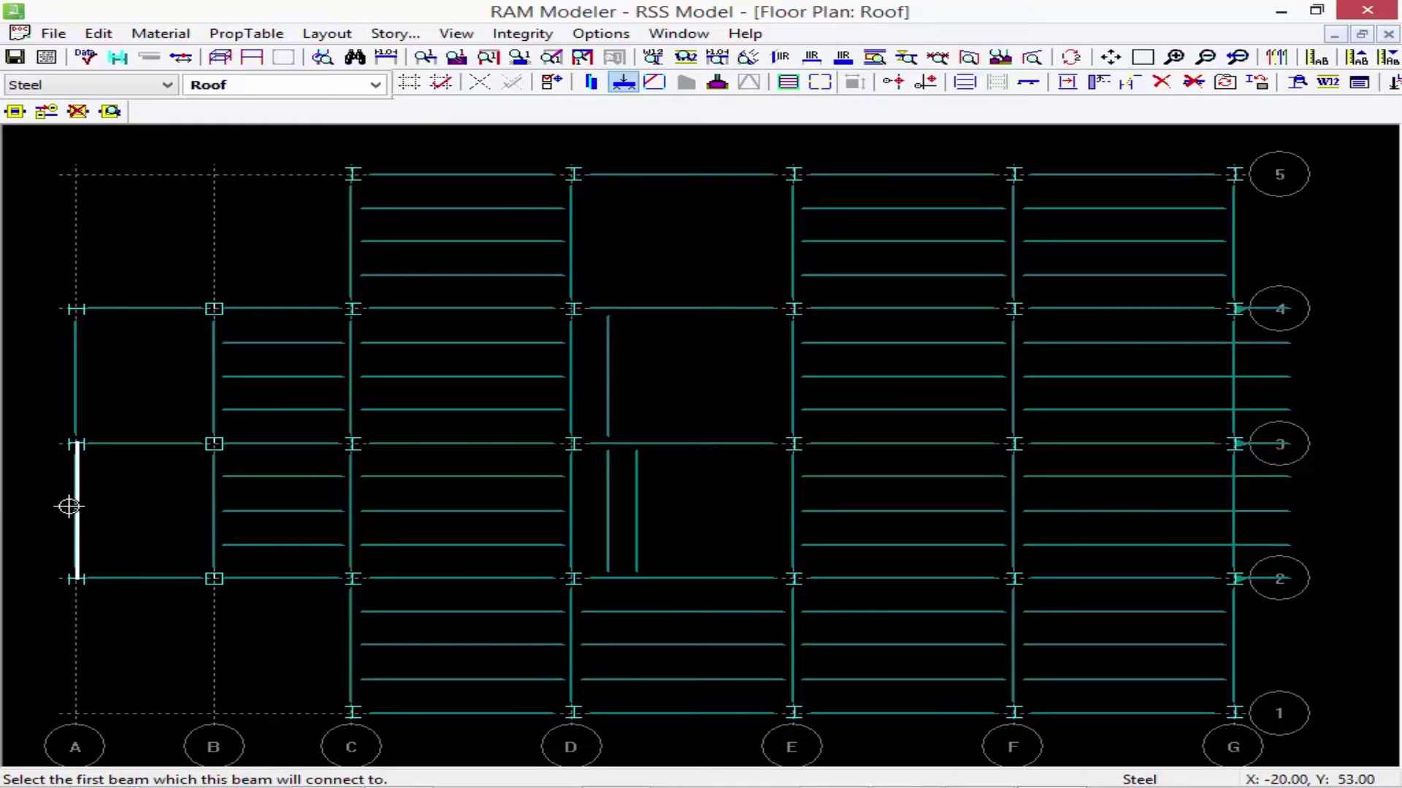
left_click(76, 449)
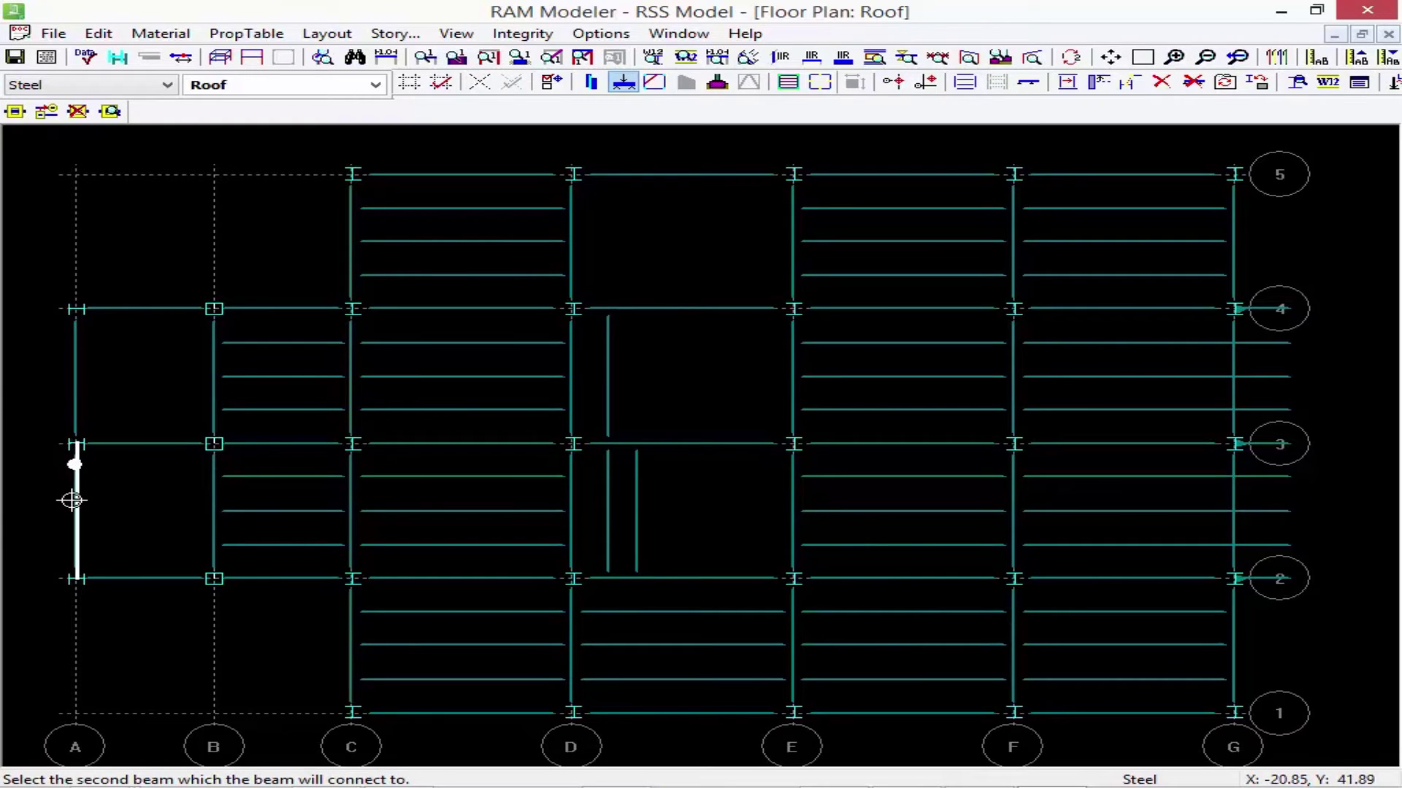
left_click(213, 501)
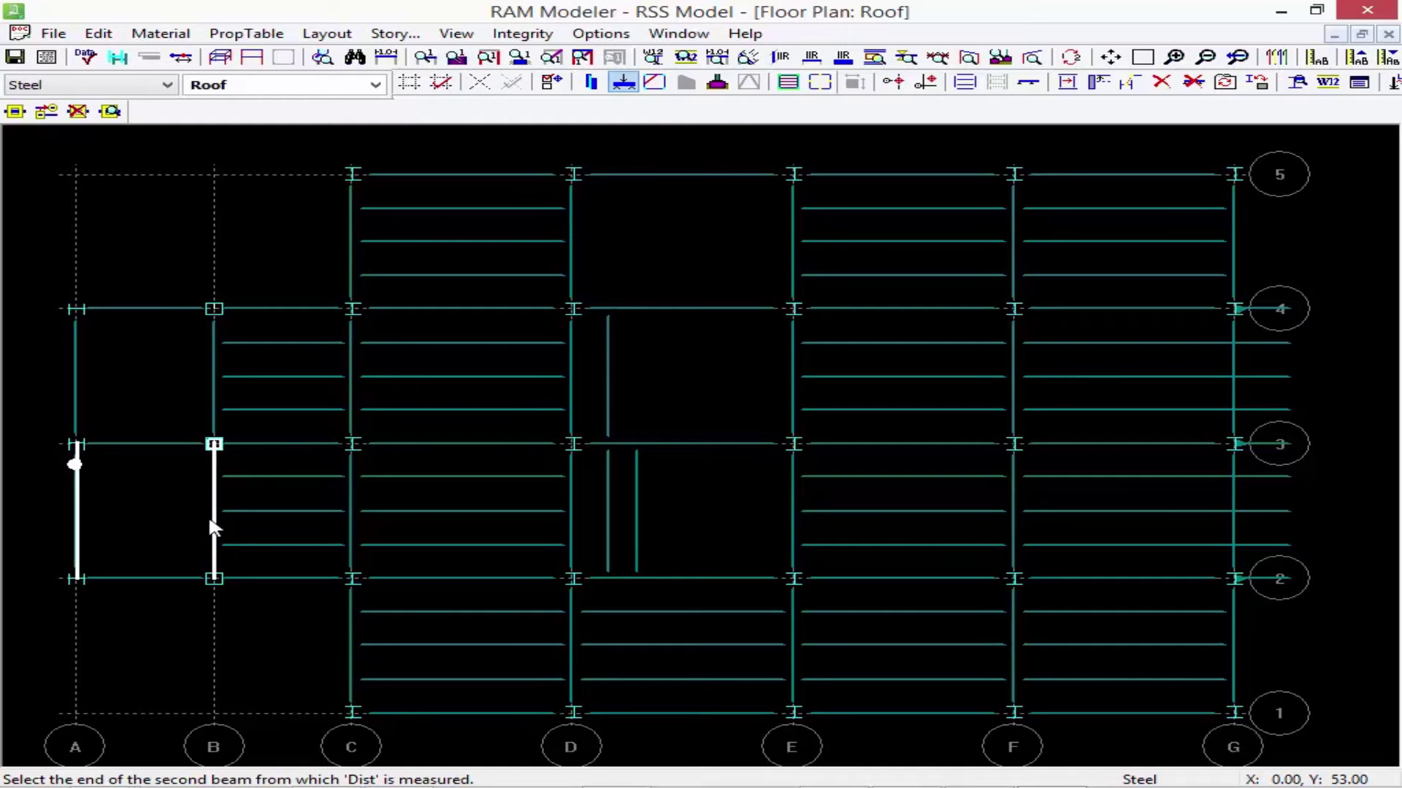
left_click(215, 445)
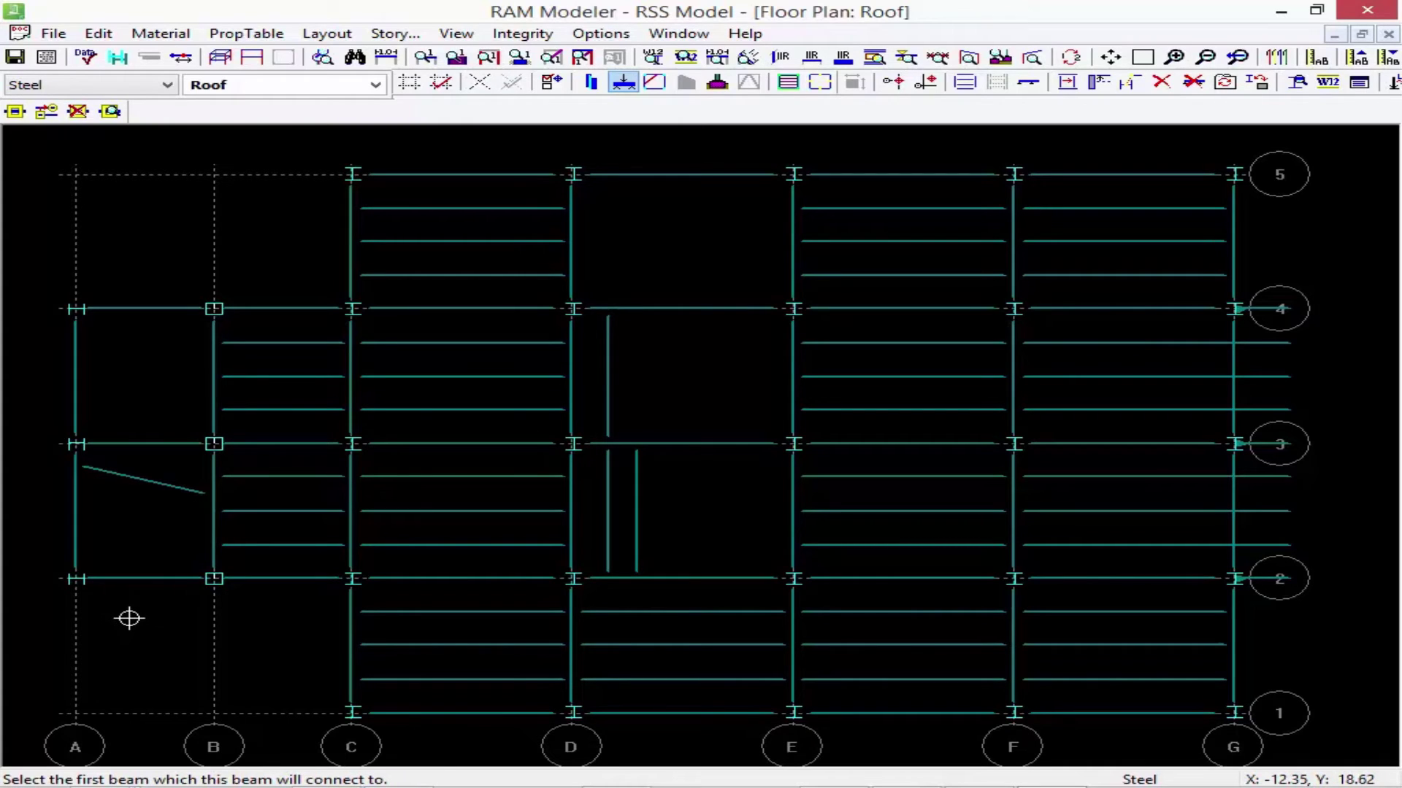
Add a Beam-To-Beam (Dist, Angle) beam from the A–B beam on grid 2 toward the skewed beam, 8 ft from grid A at 90° to reference beam 1.
right_click(130, 618)
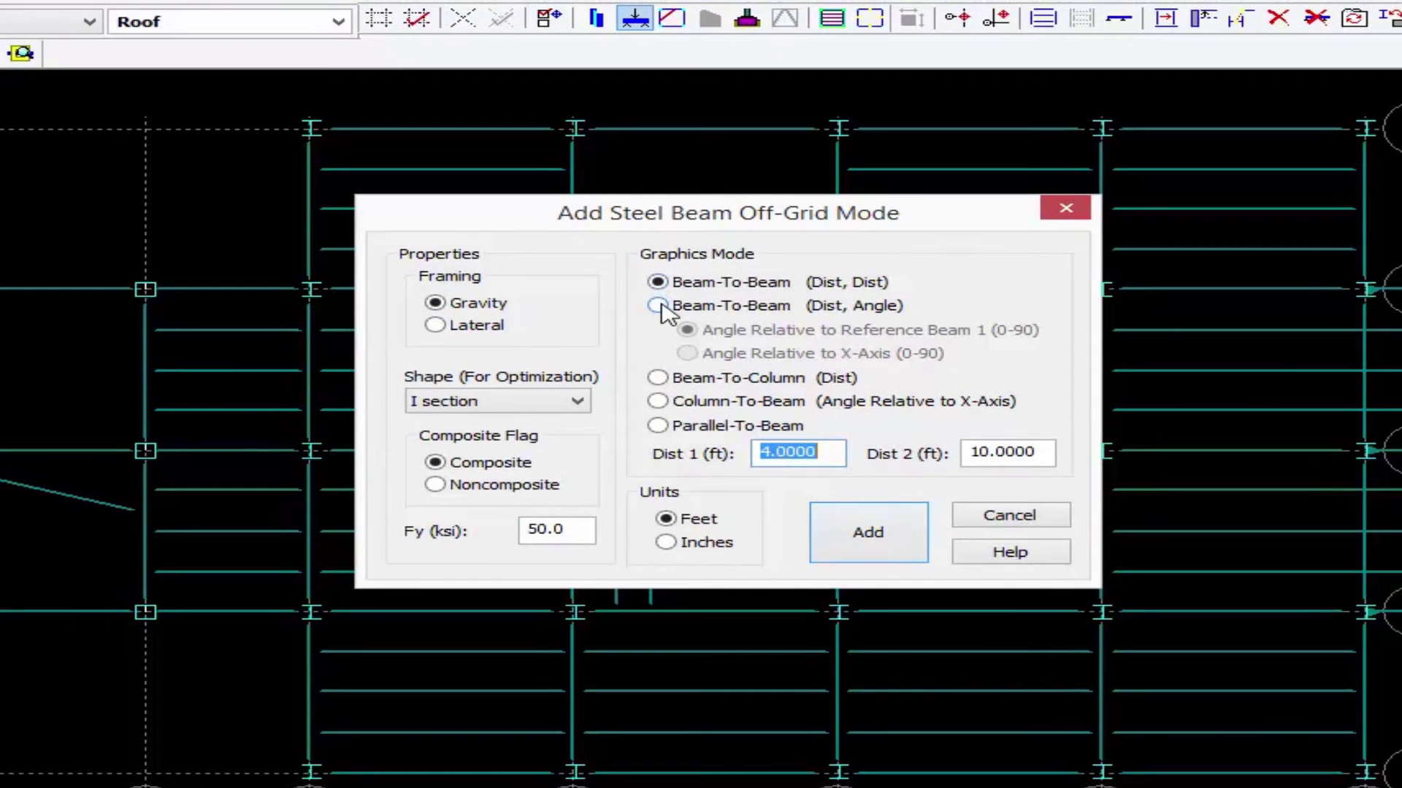
left_click(659, 305)
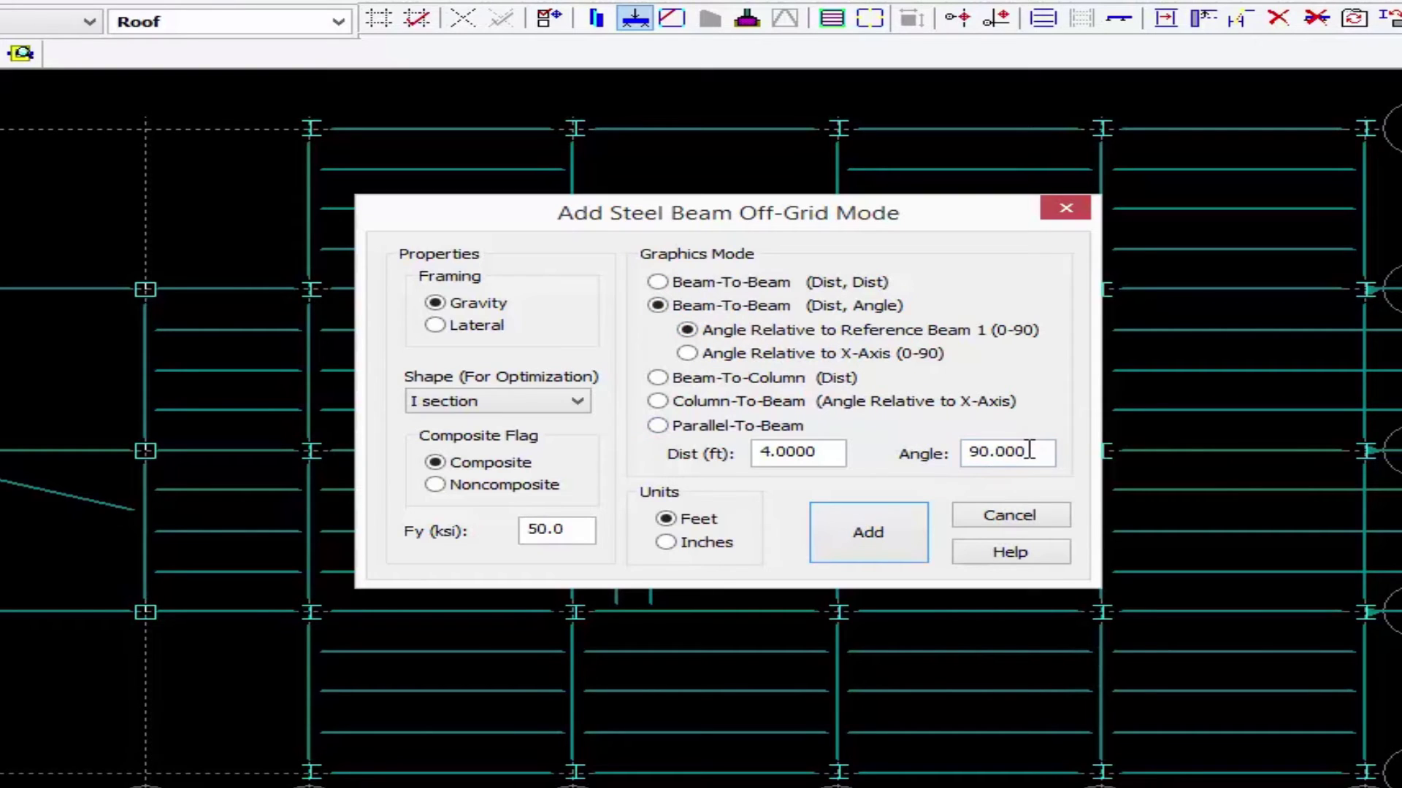
double_click(971, 451)
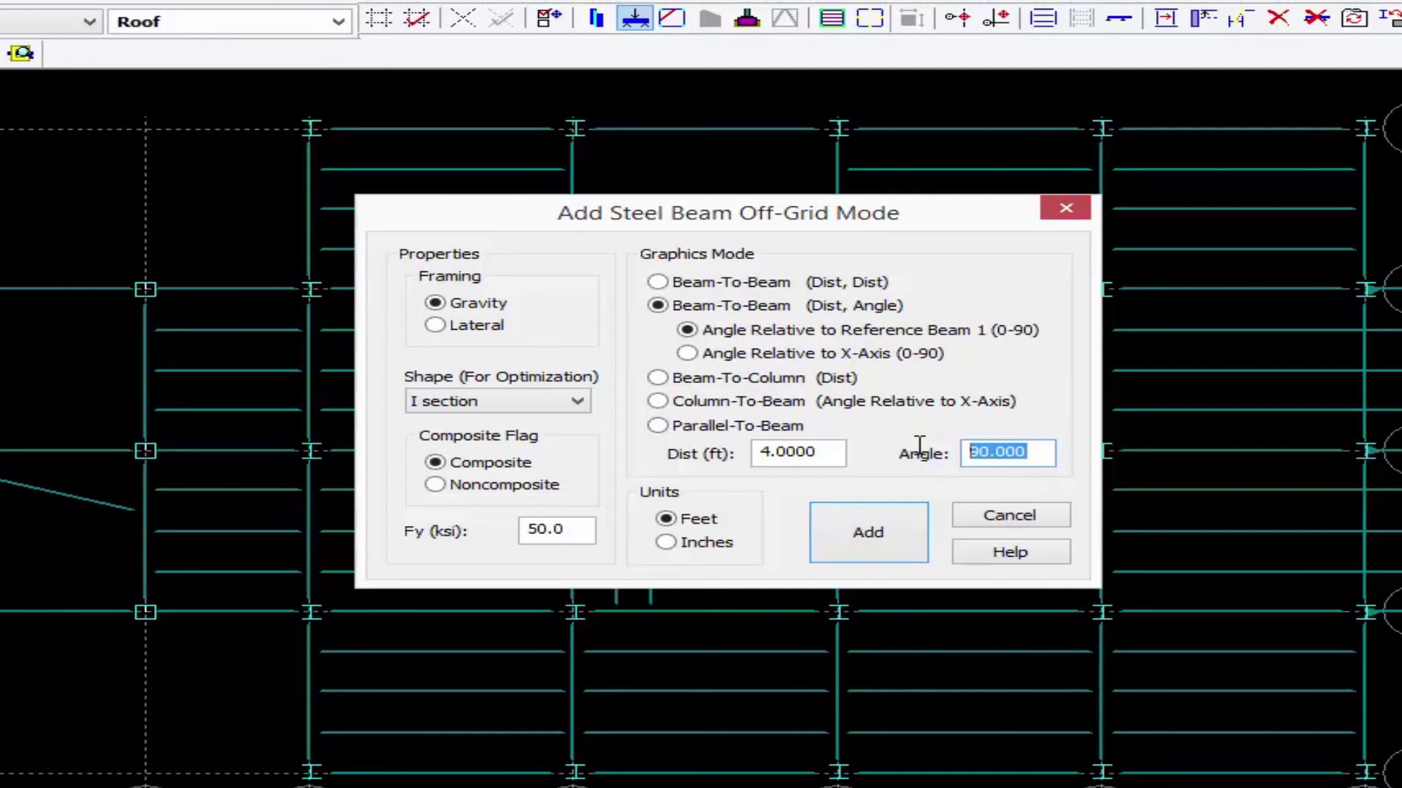
left_click_drag(831, 454, 719, 456)
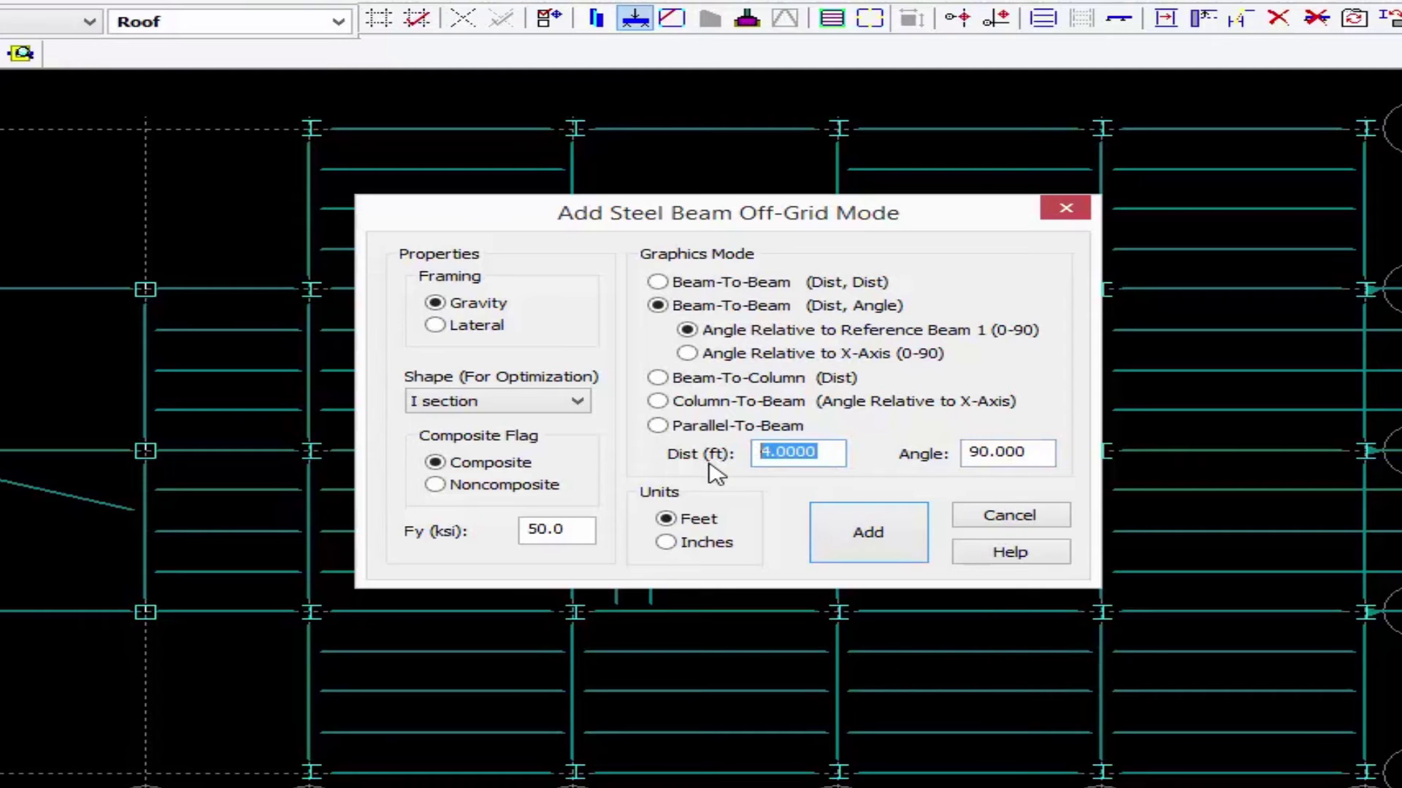
type("8")
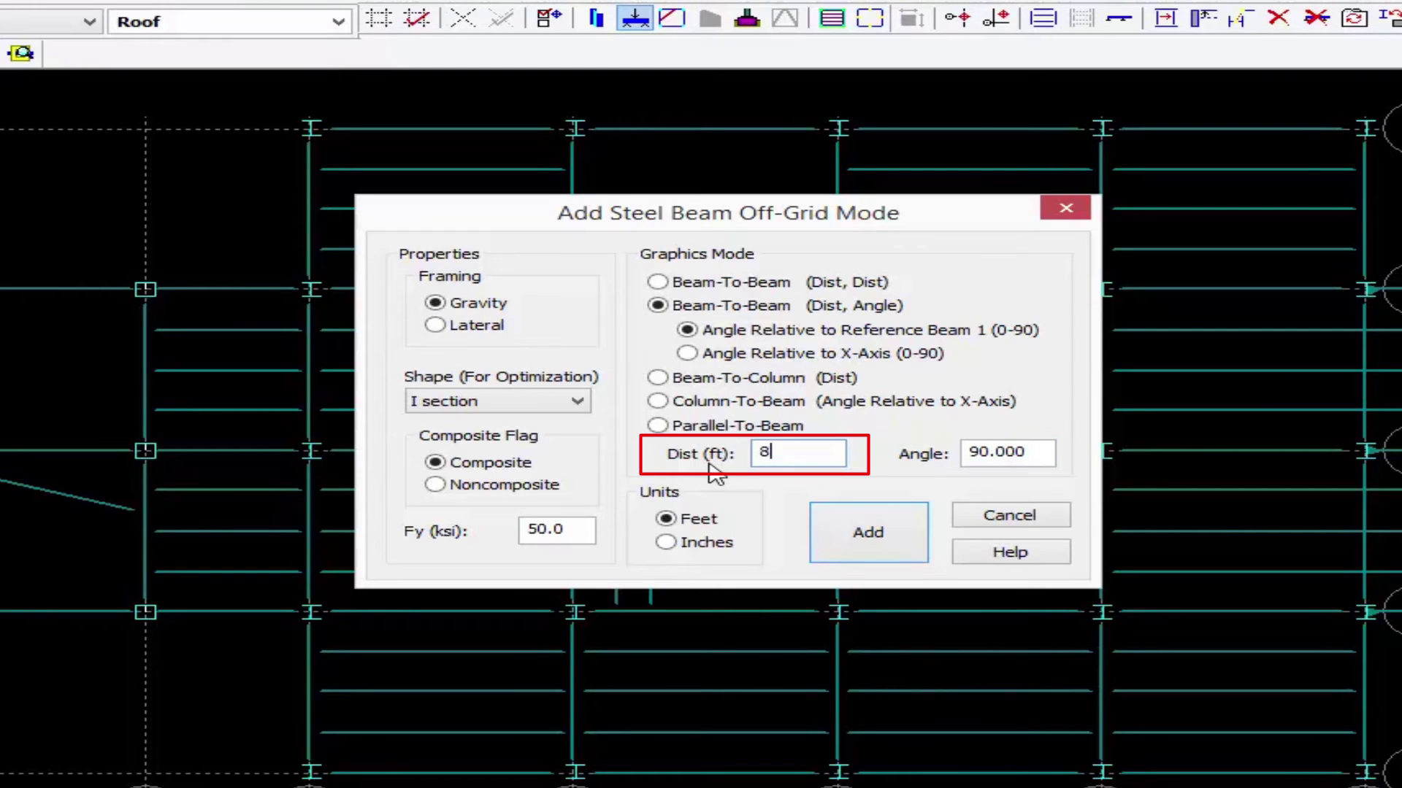
left_click(868, 549)
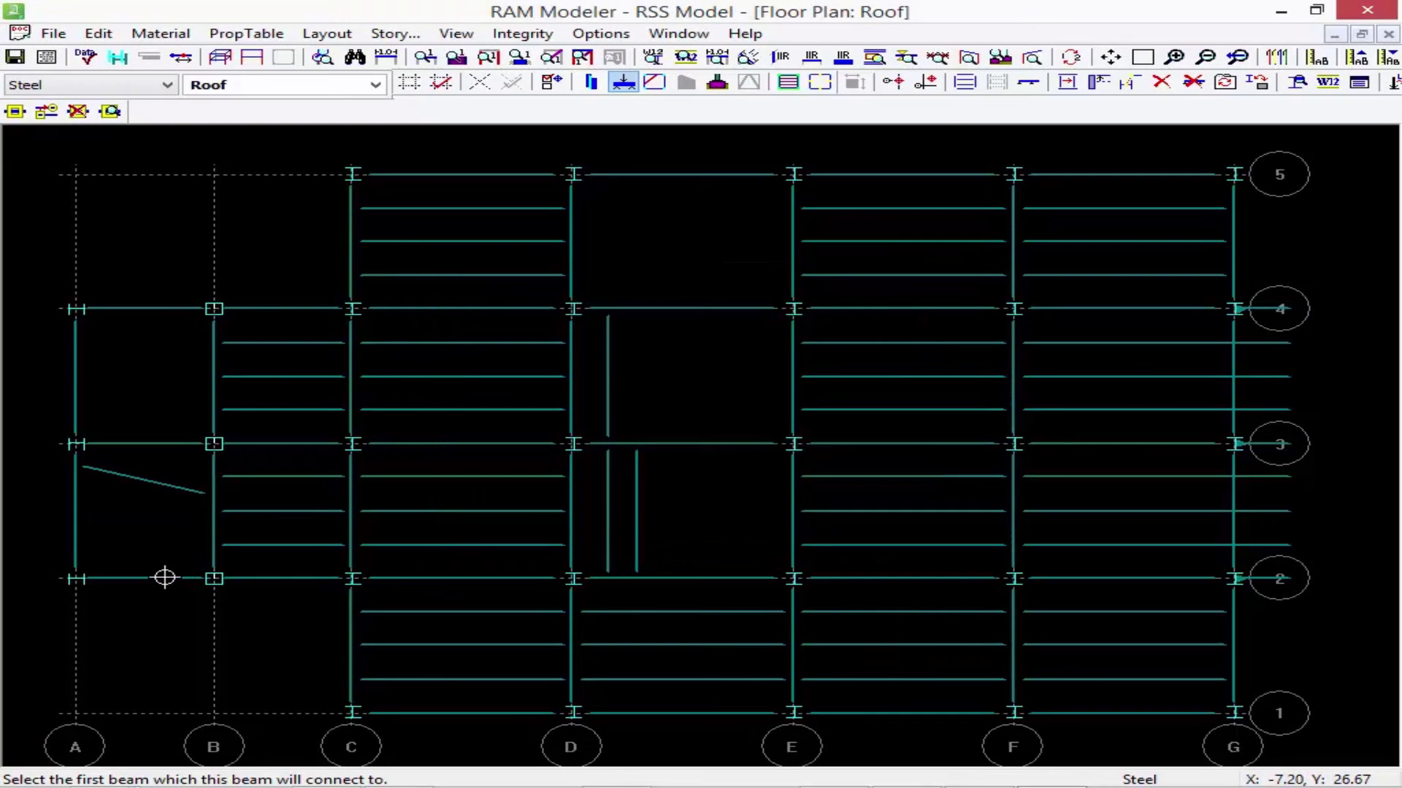
left_click(165, 577)
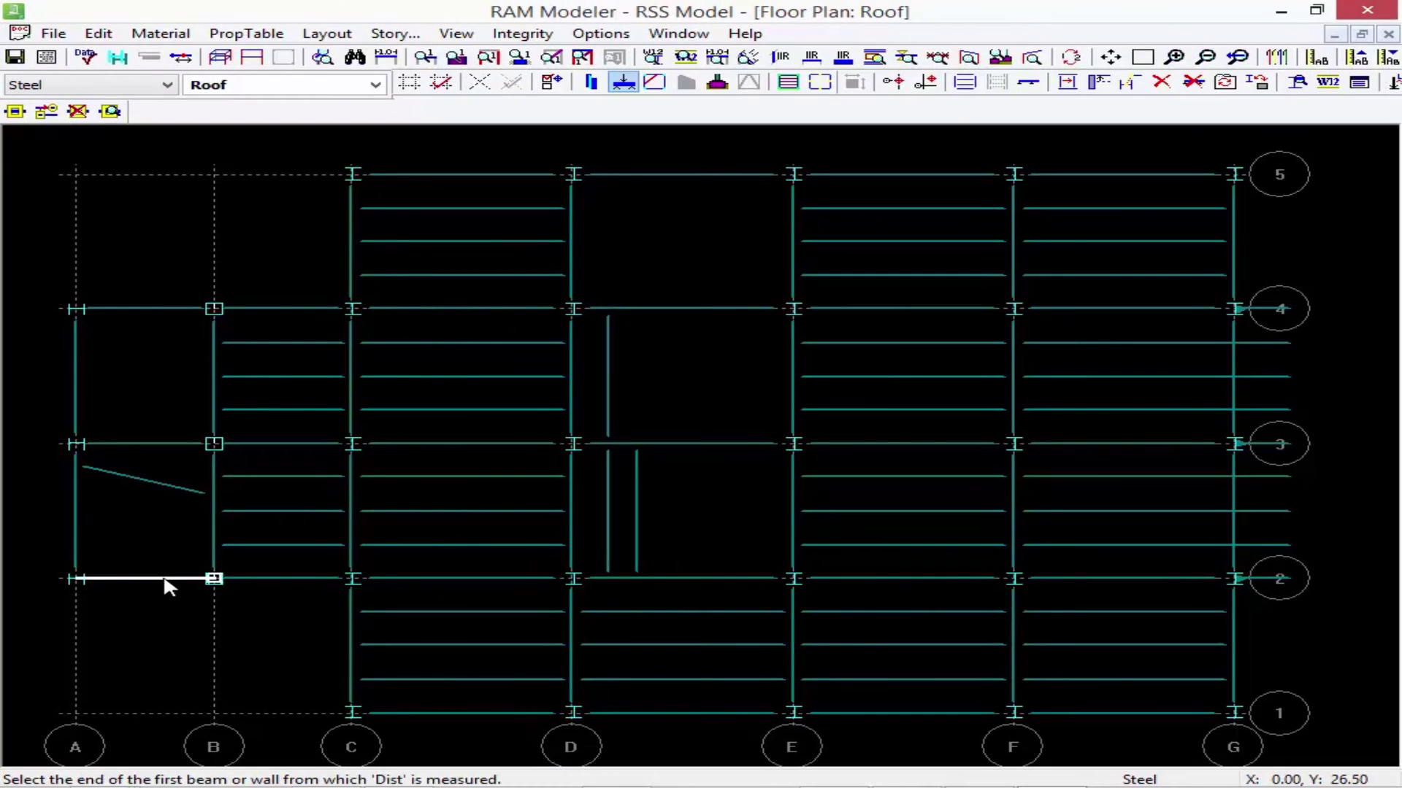
left_click(76, 579)
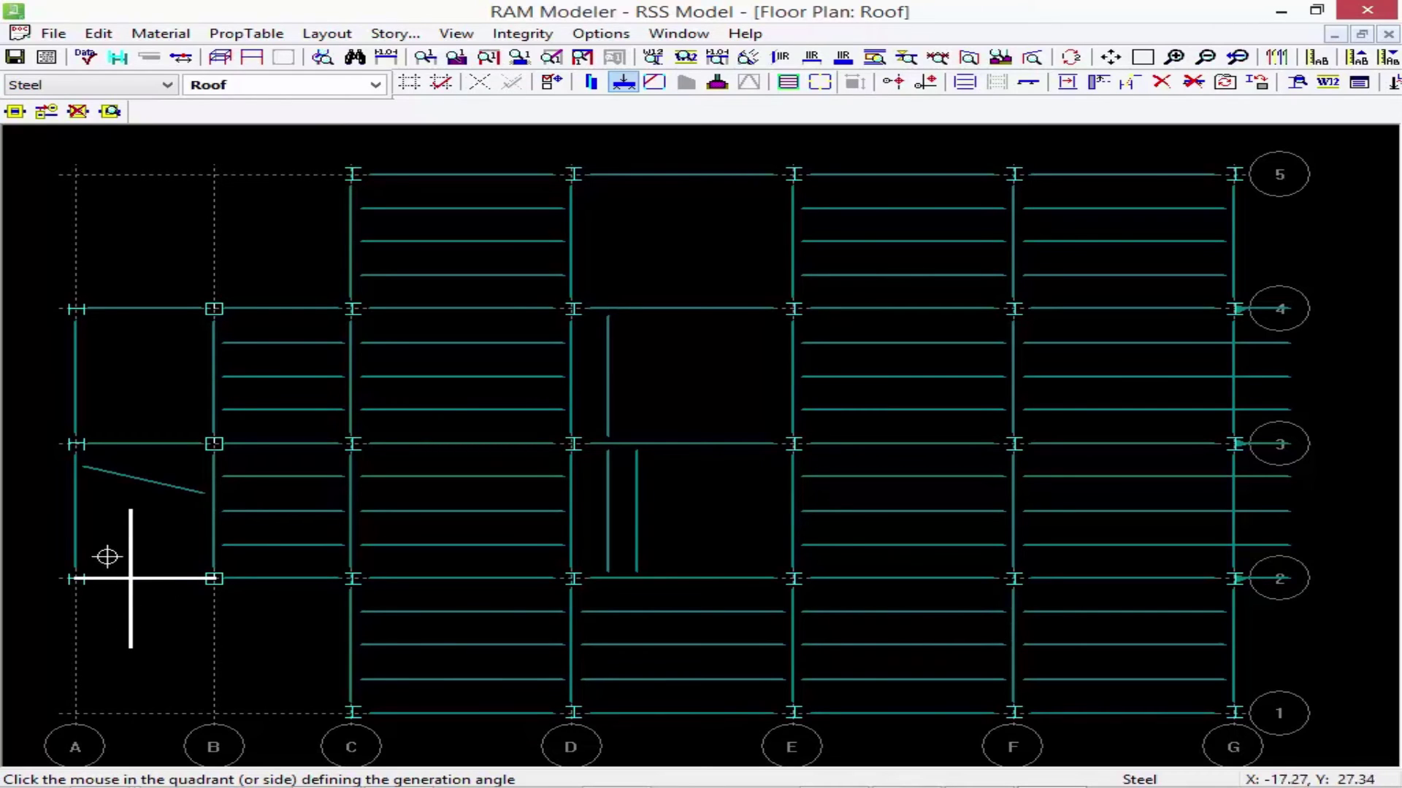
left_click(130, 529)
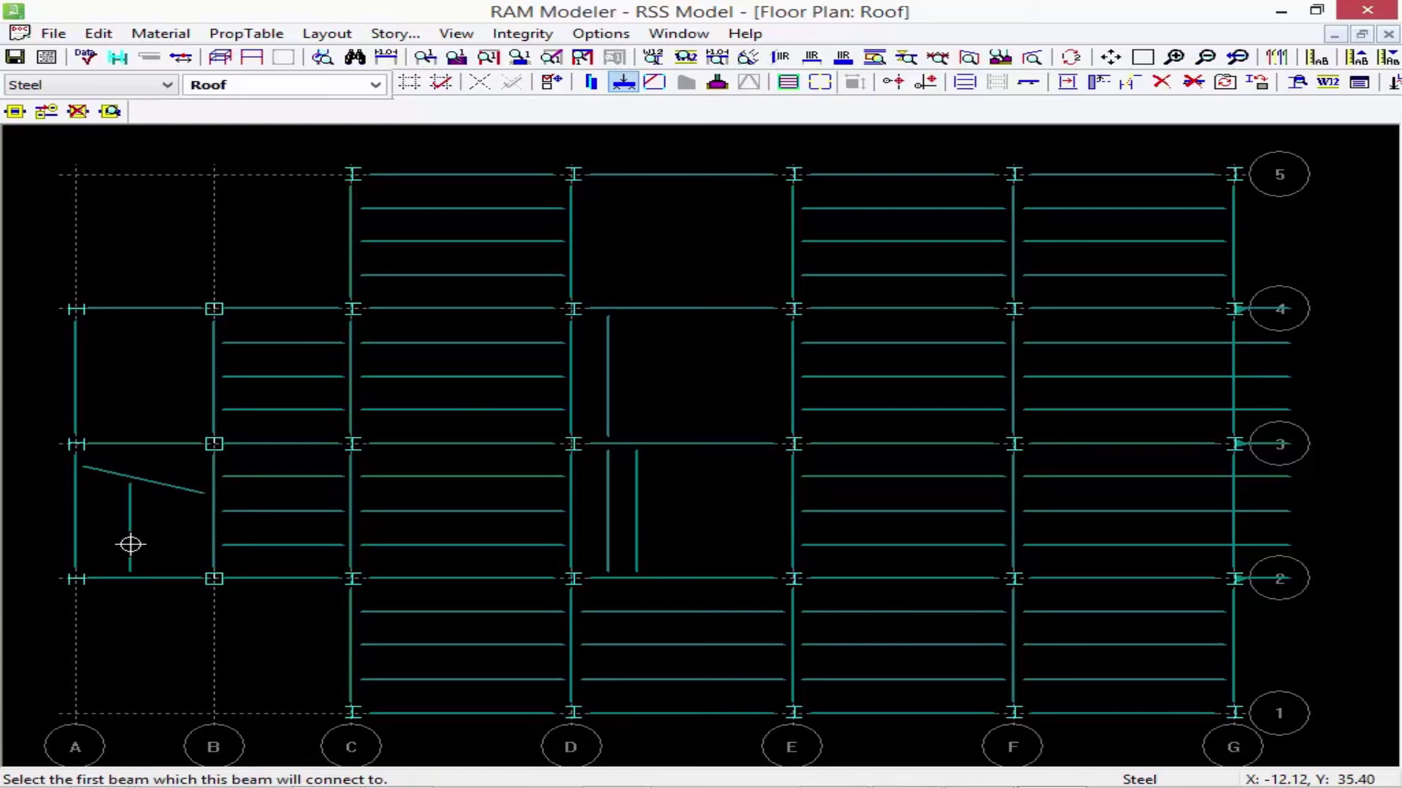
Add a second perpendicular beam from the A–B beam on grid 2 up to the skewed beam, 8 ft from the grid B end.
left_click(110, 579)
left_click(212, 579)
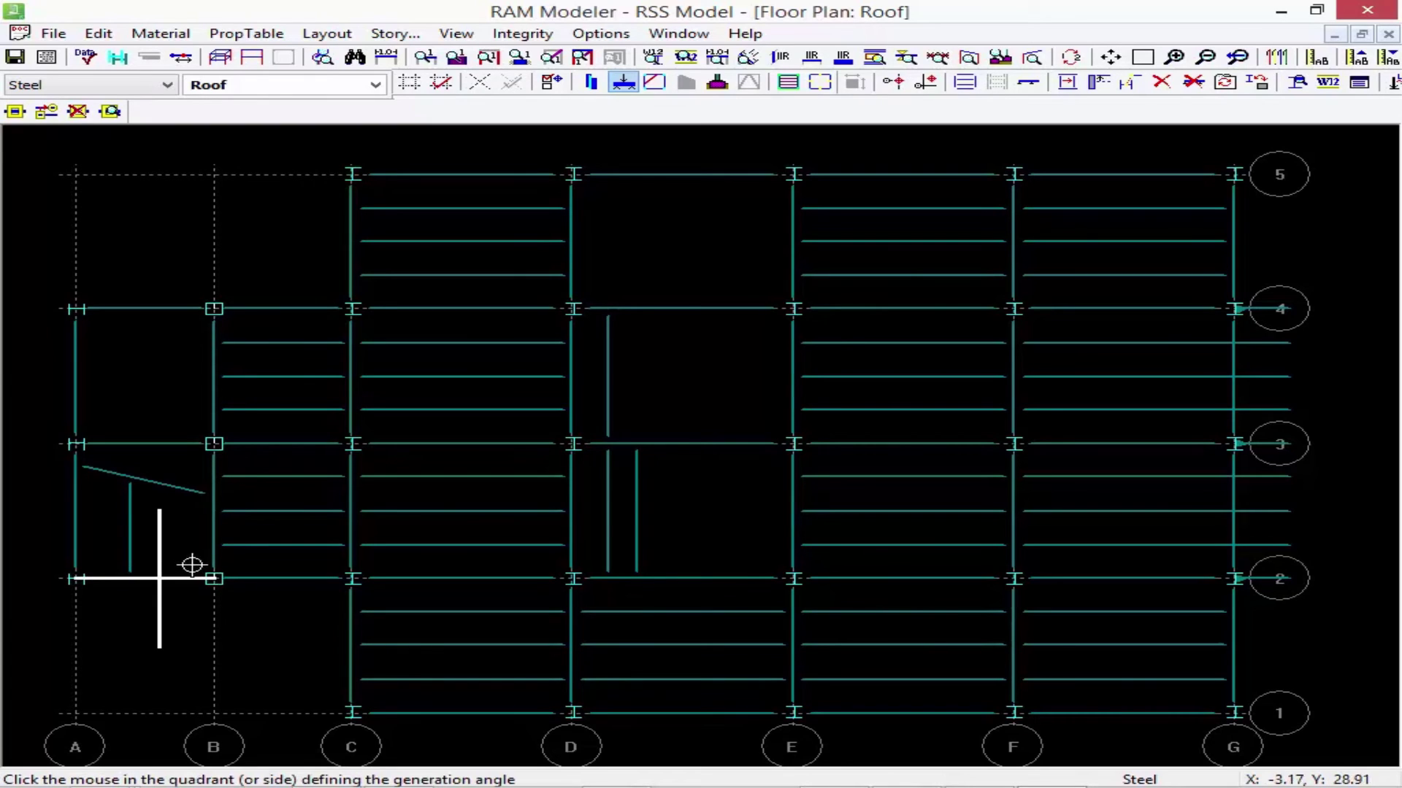
left_click(174, 556)
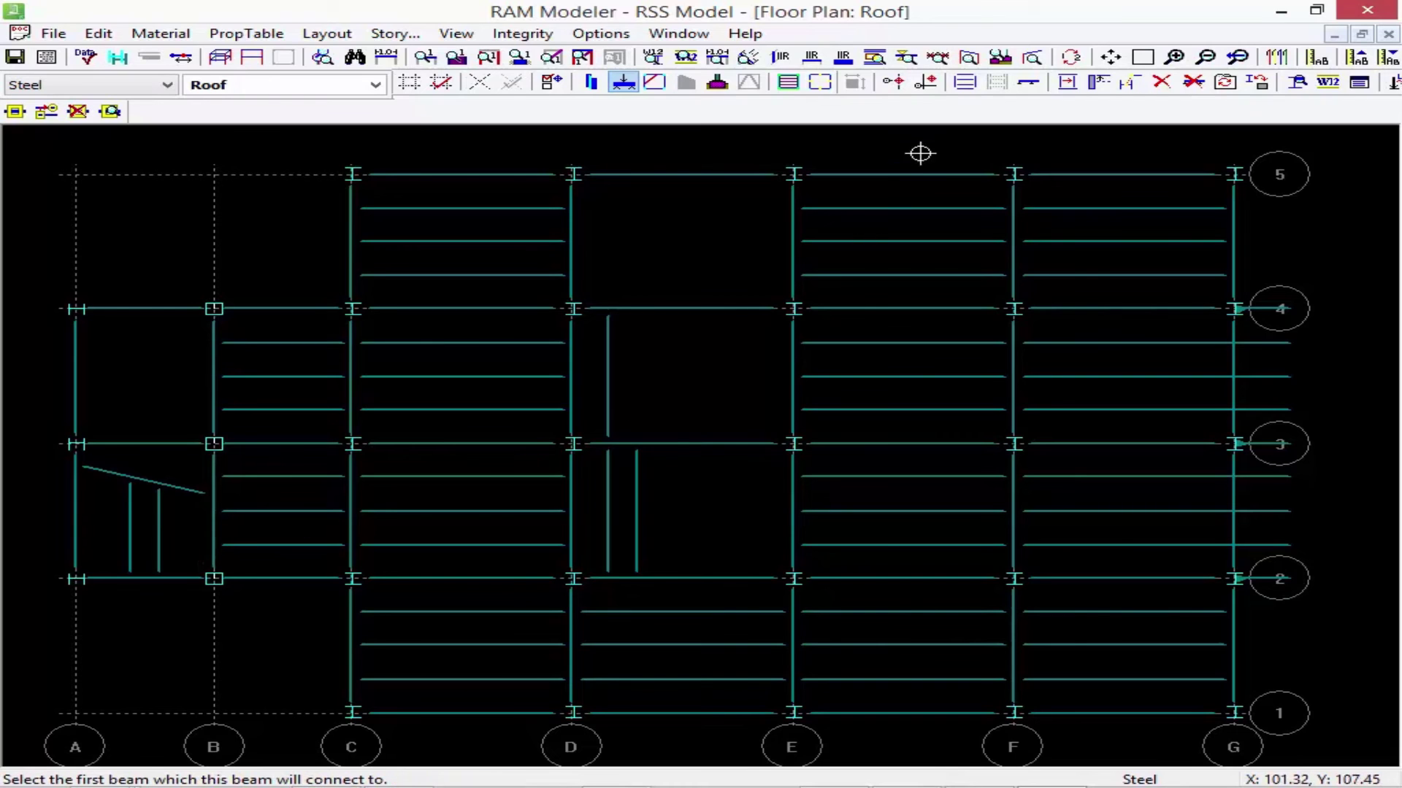
Add a Column-To-Beam beam at a 45° angle from column B-3 to the grid A beam in bay 3–4.
right_click(688, 379)
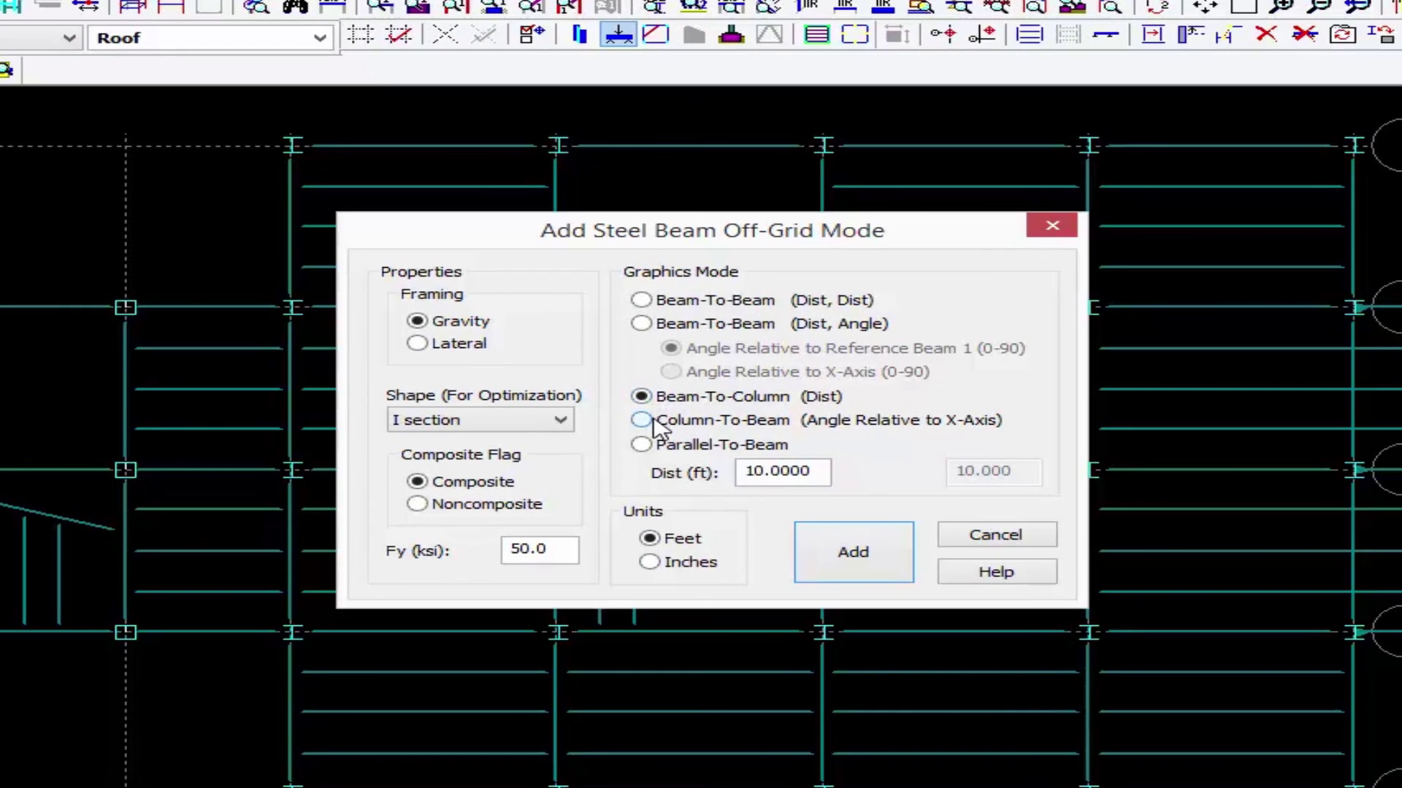
left_click(652, 421)
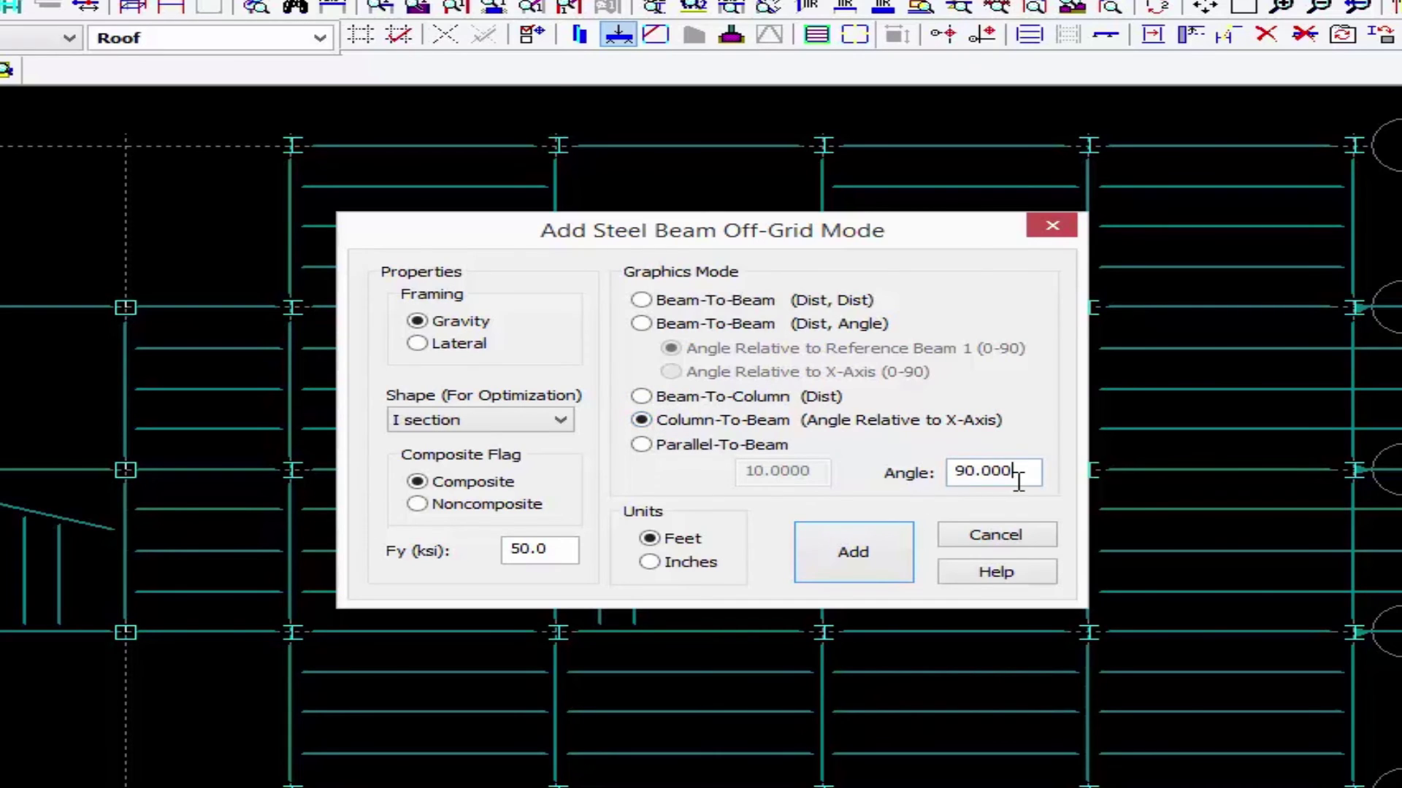
left_click_drag(1014, 471, 949, 471)
type("45")
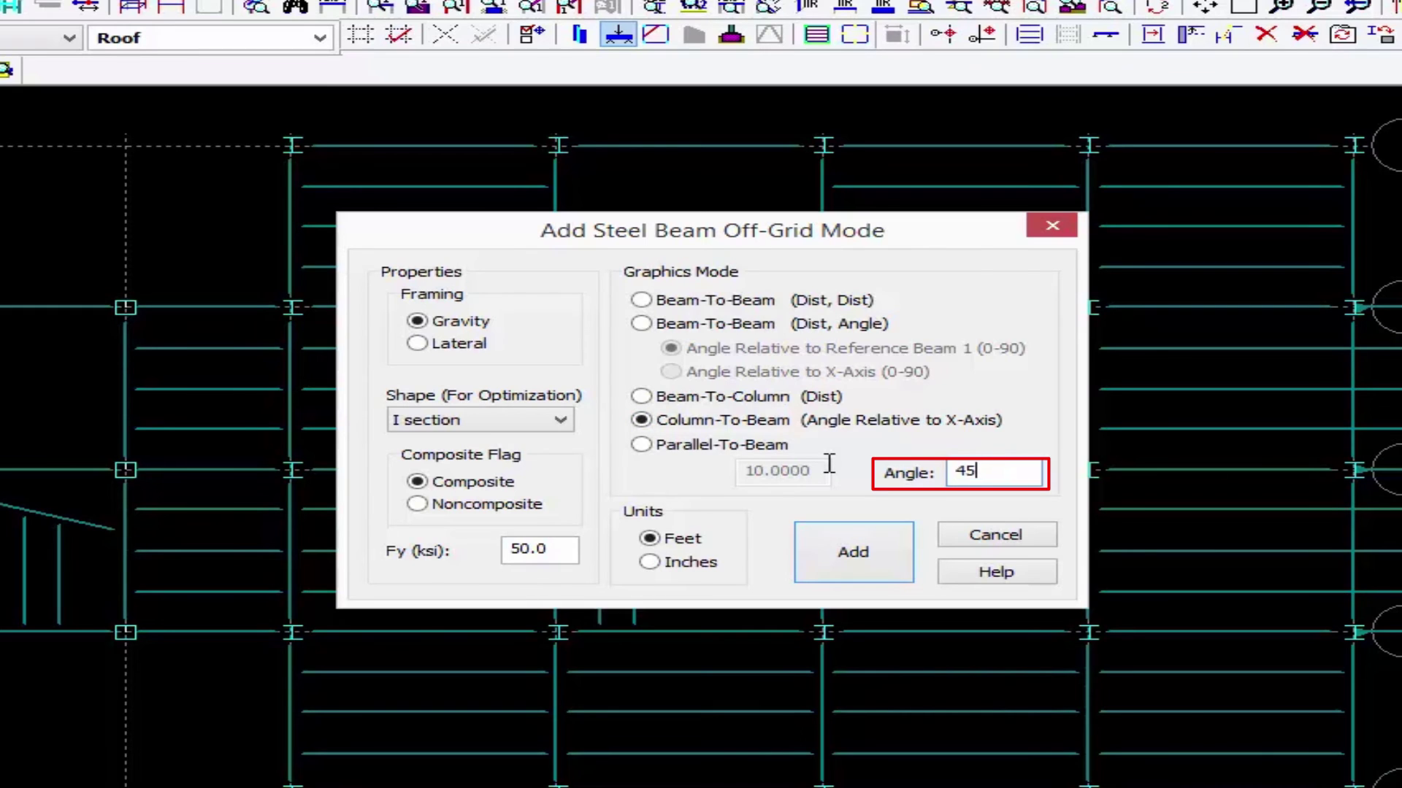
left_click(860, 562)
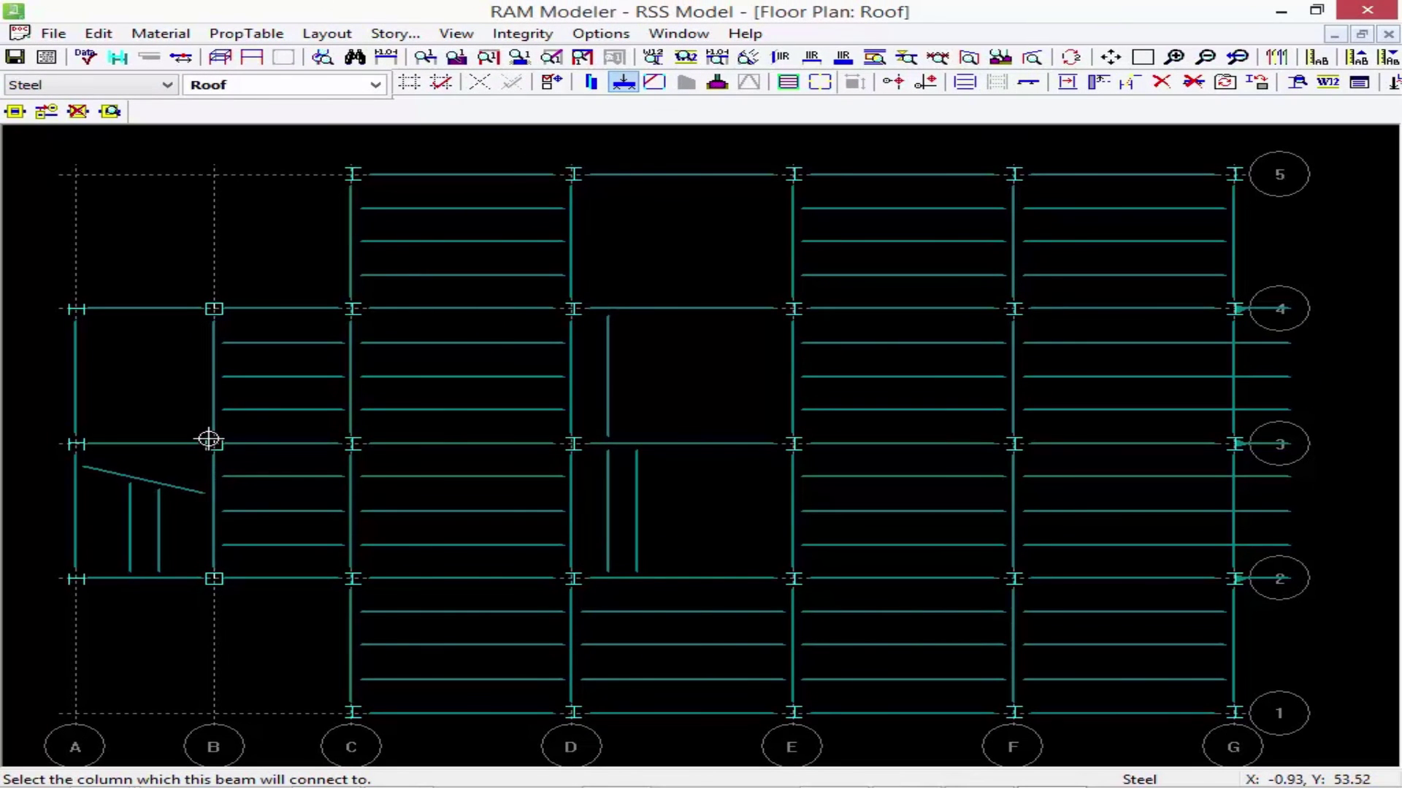
left_click(211, 443)
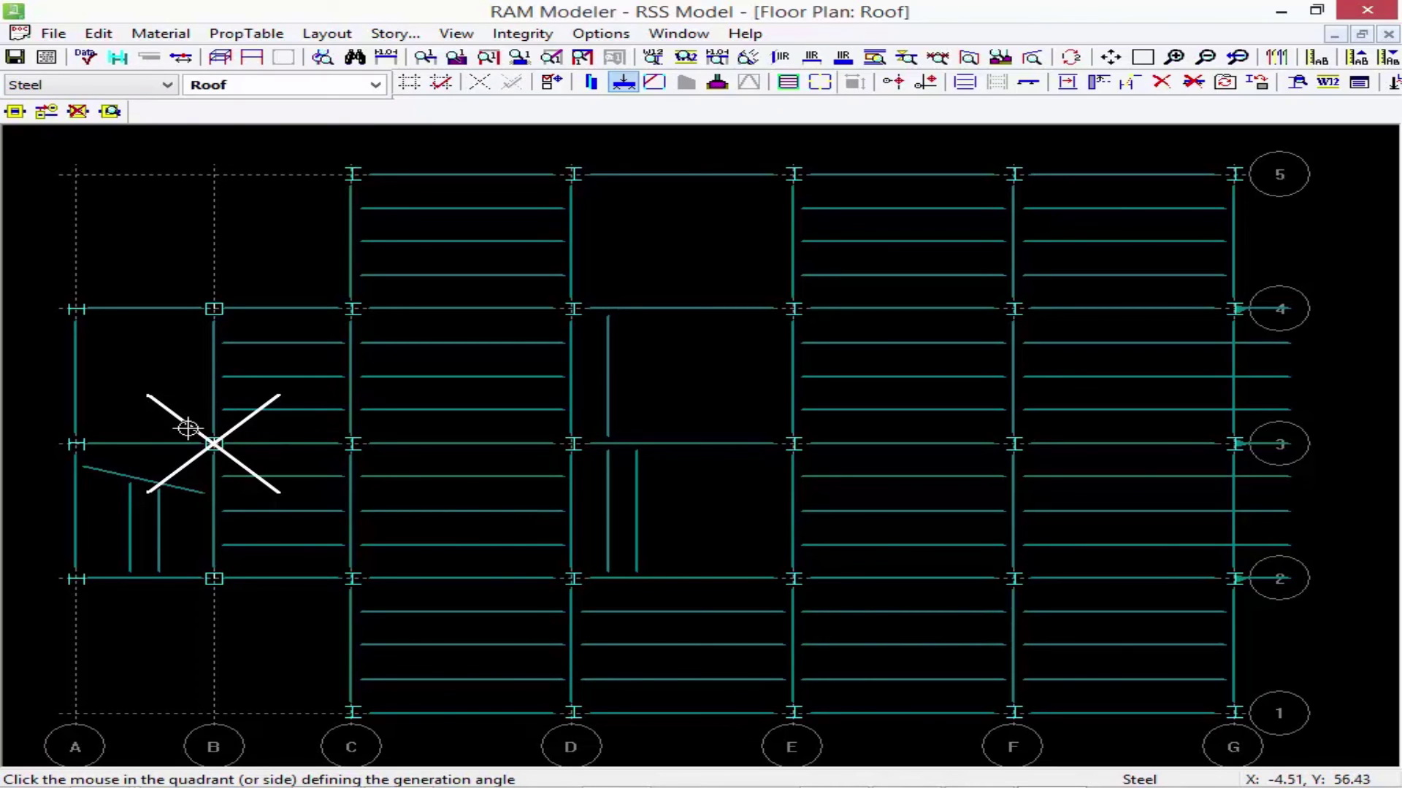
left_click(147, 402)
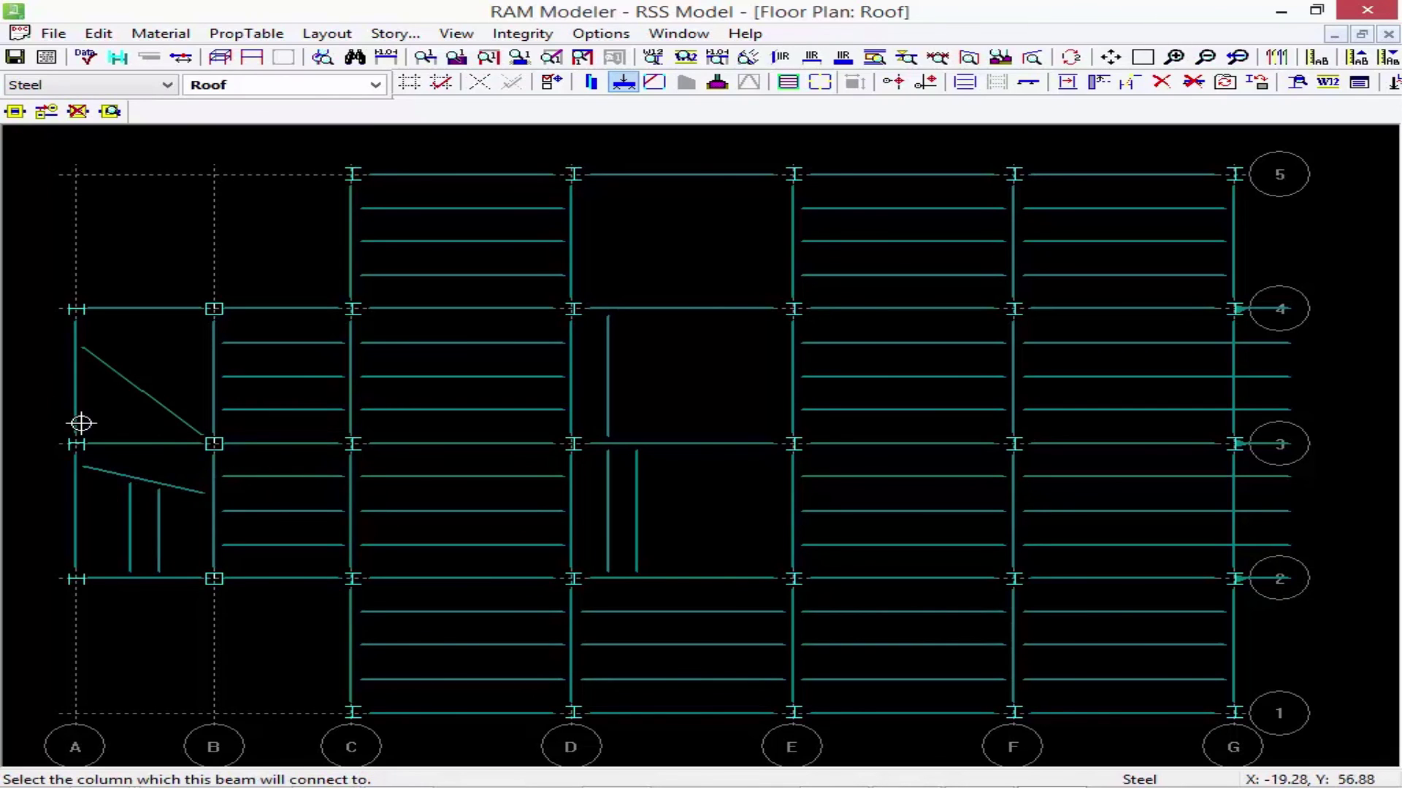